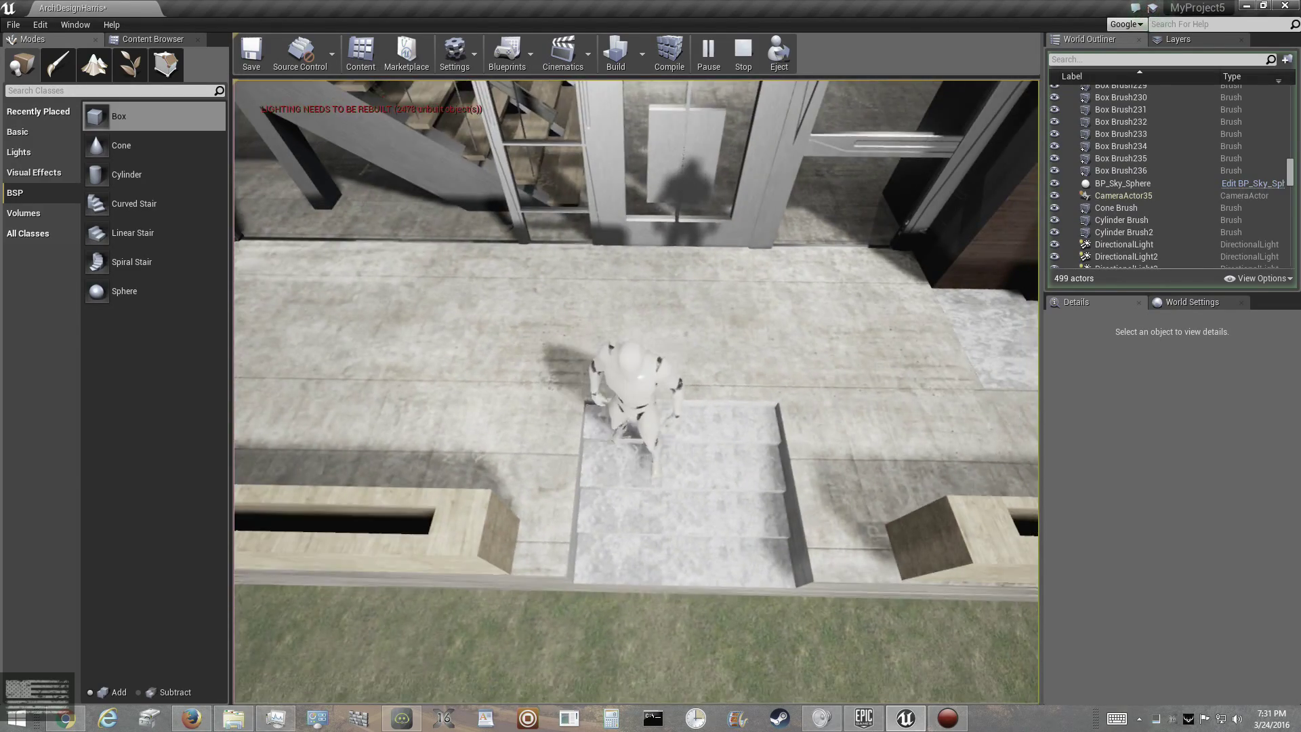
Run the character from the front steps along the wooden deck to the glass doorway to examine the house exterior
key("w")
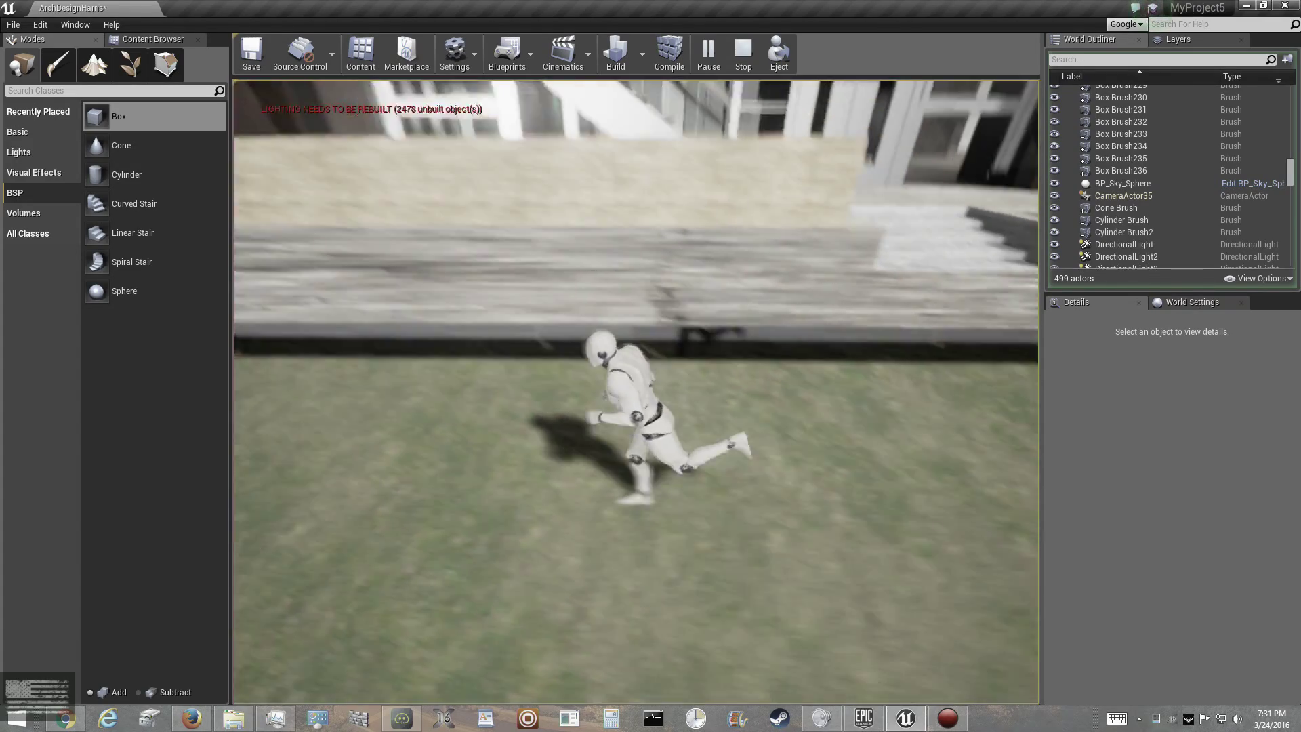
key("a")
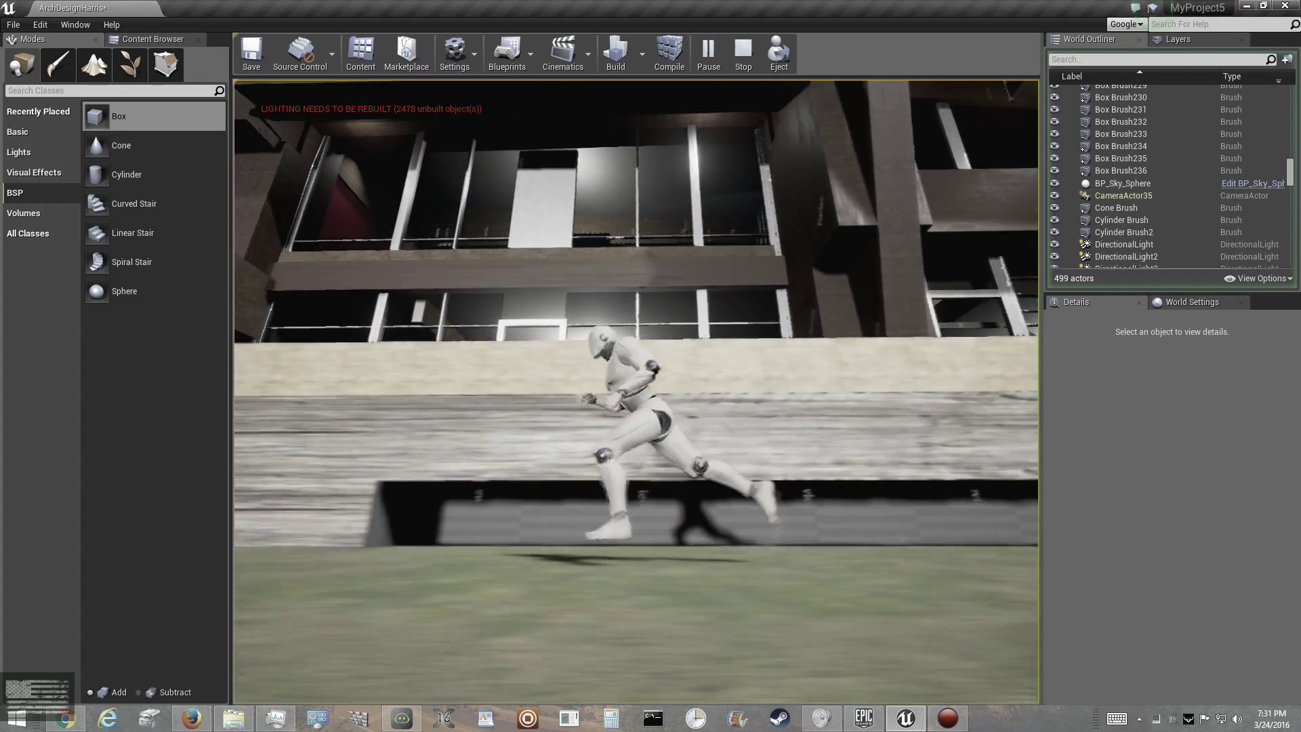
key("a")
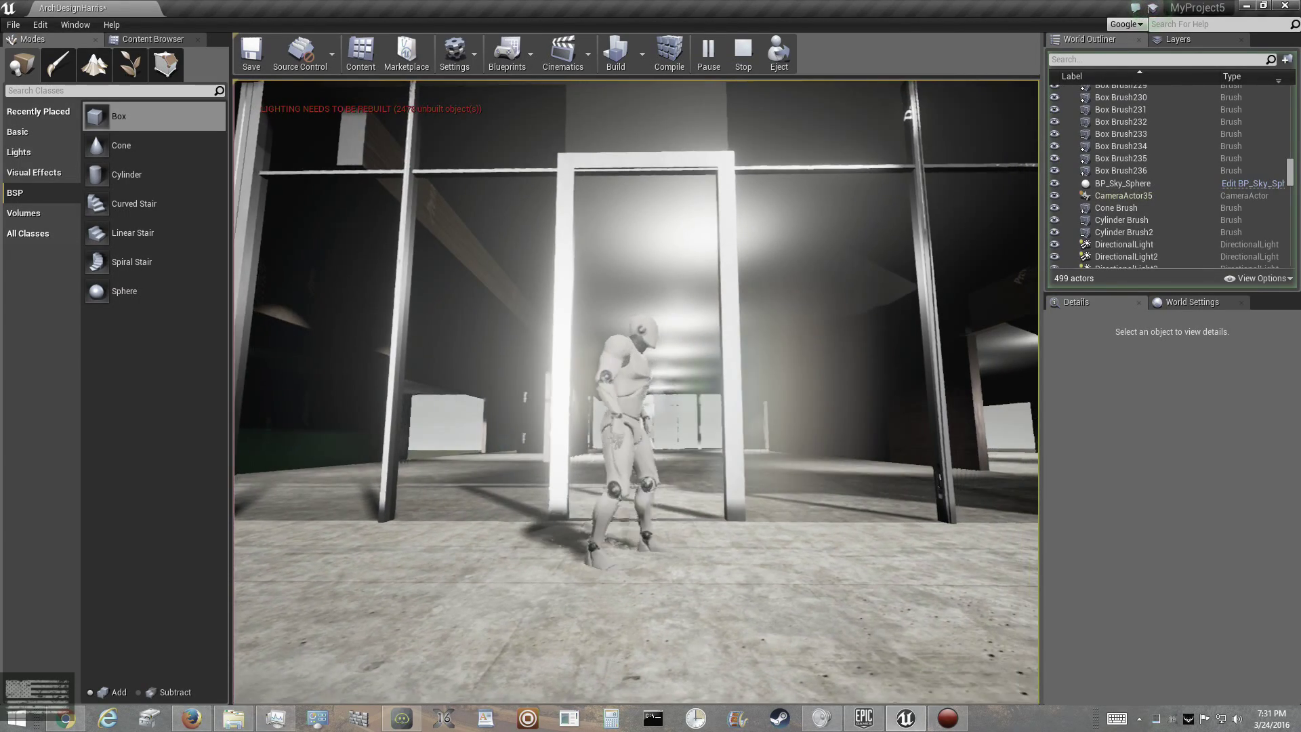
key("d")
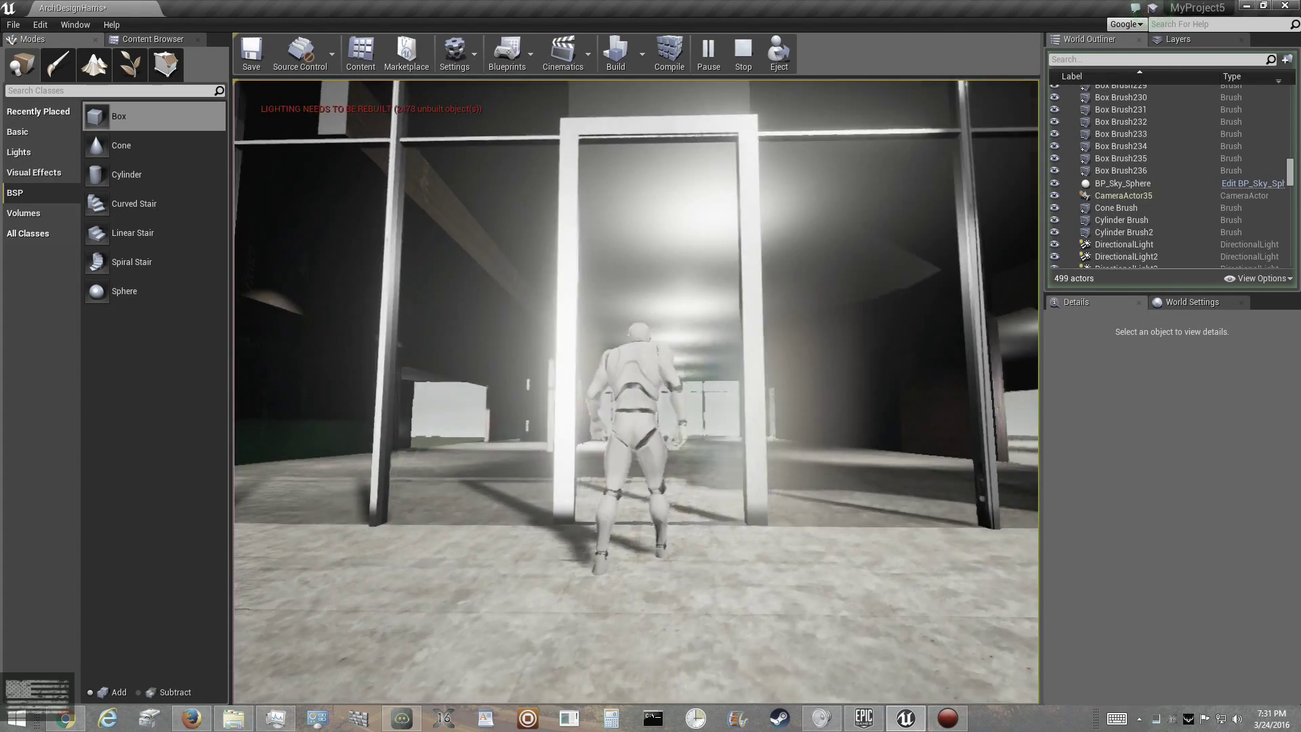
key("w")
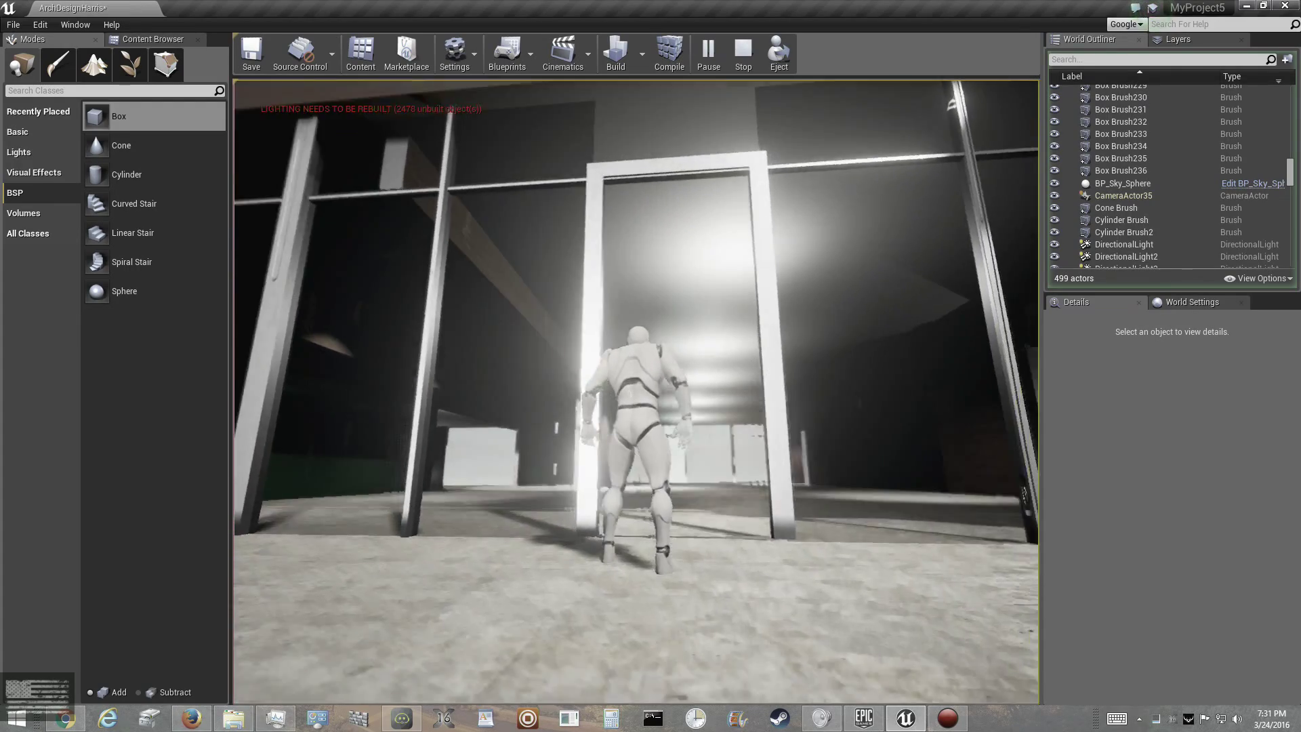
Walk the character through the ground-floor hall and up the open-tread staircase to examine the interior, finishing on the outdoor patio
key("w")
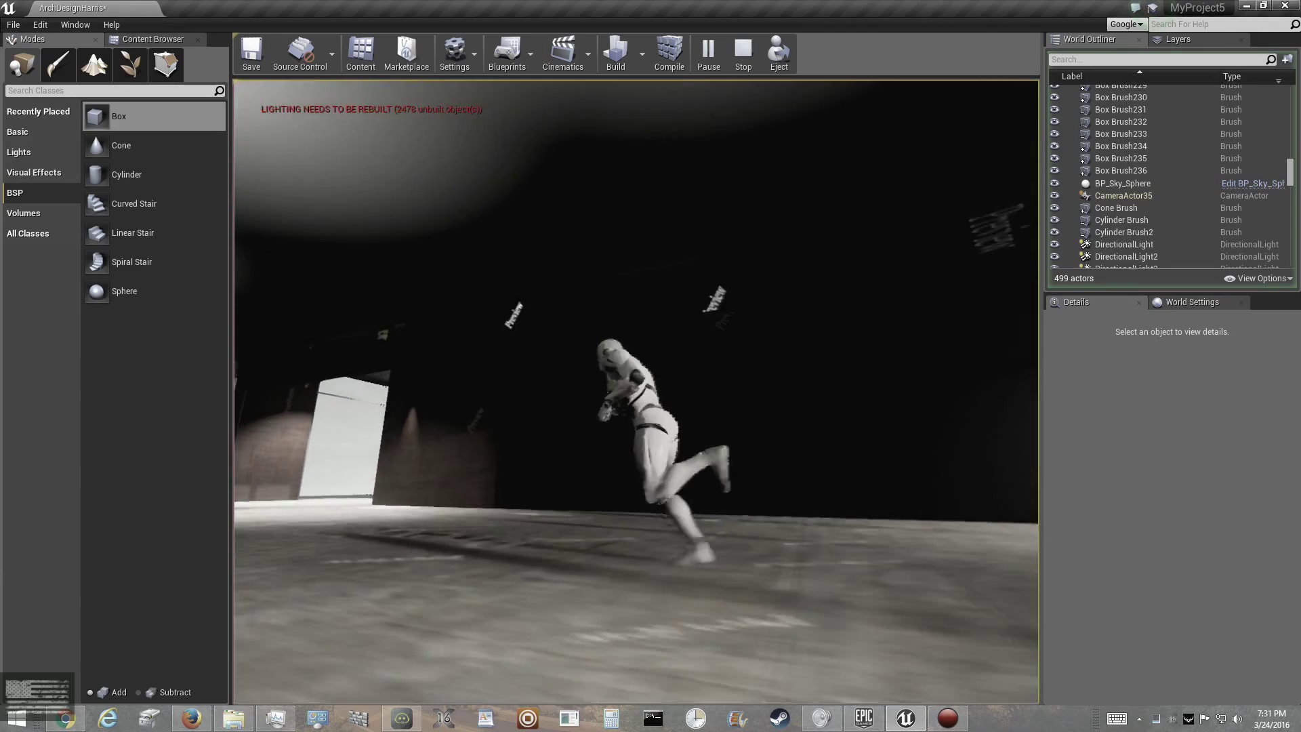
key("a")
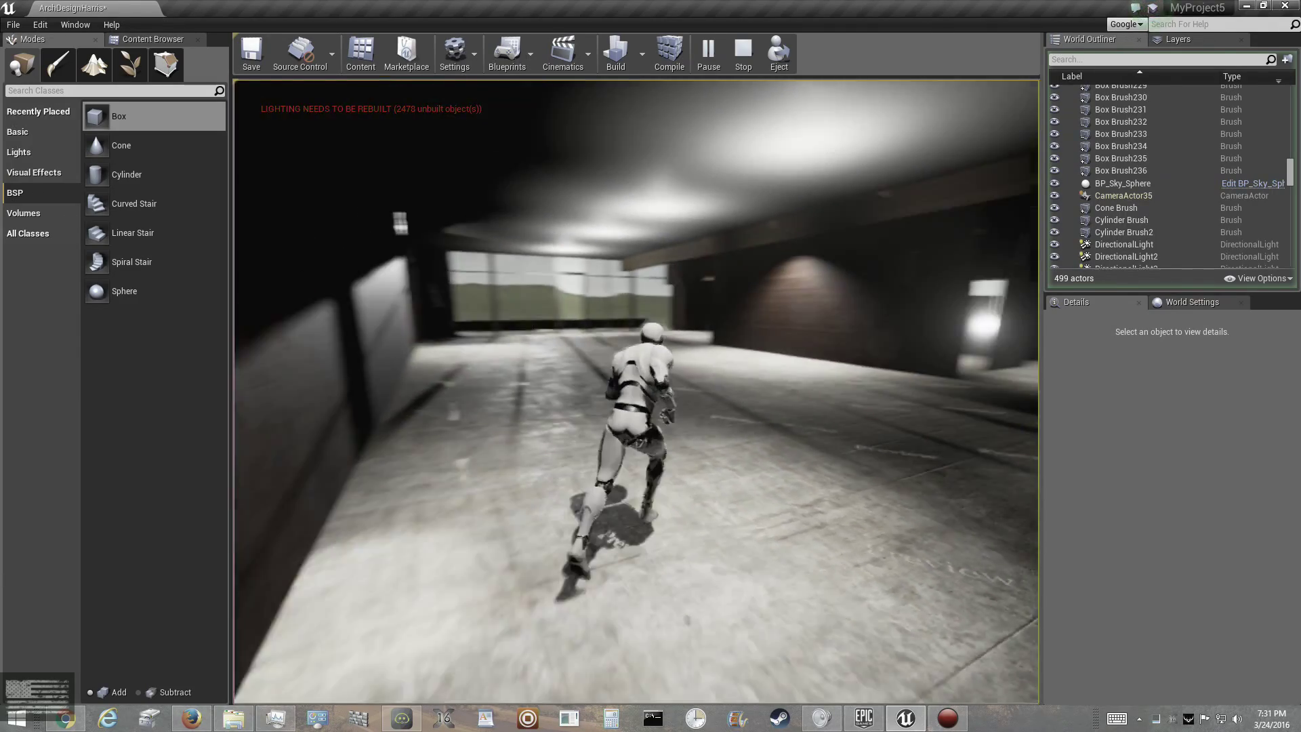
key("w")
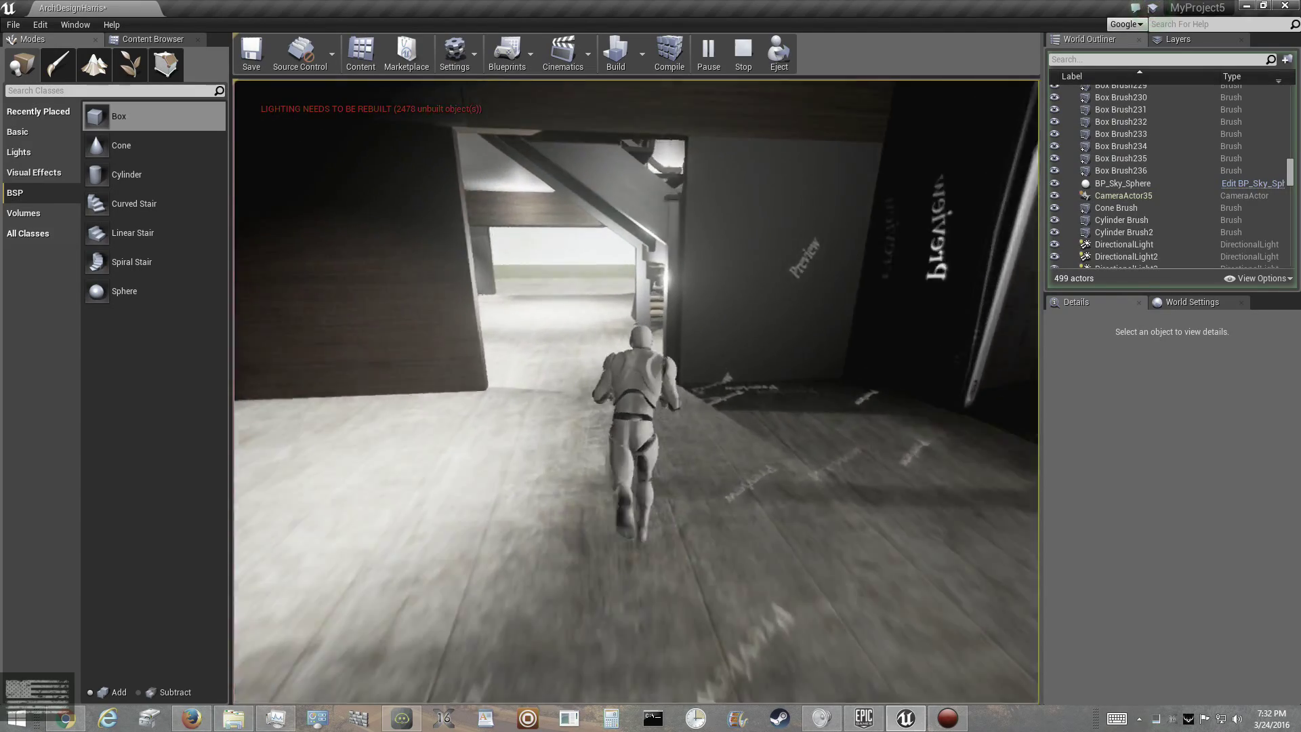
key("s")
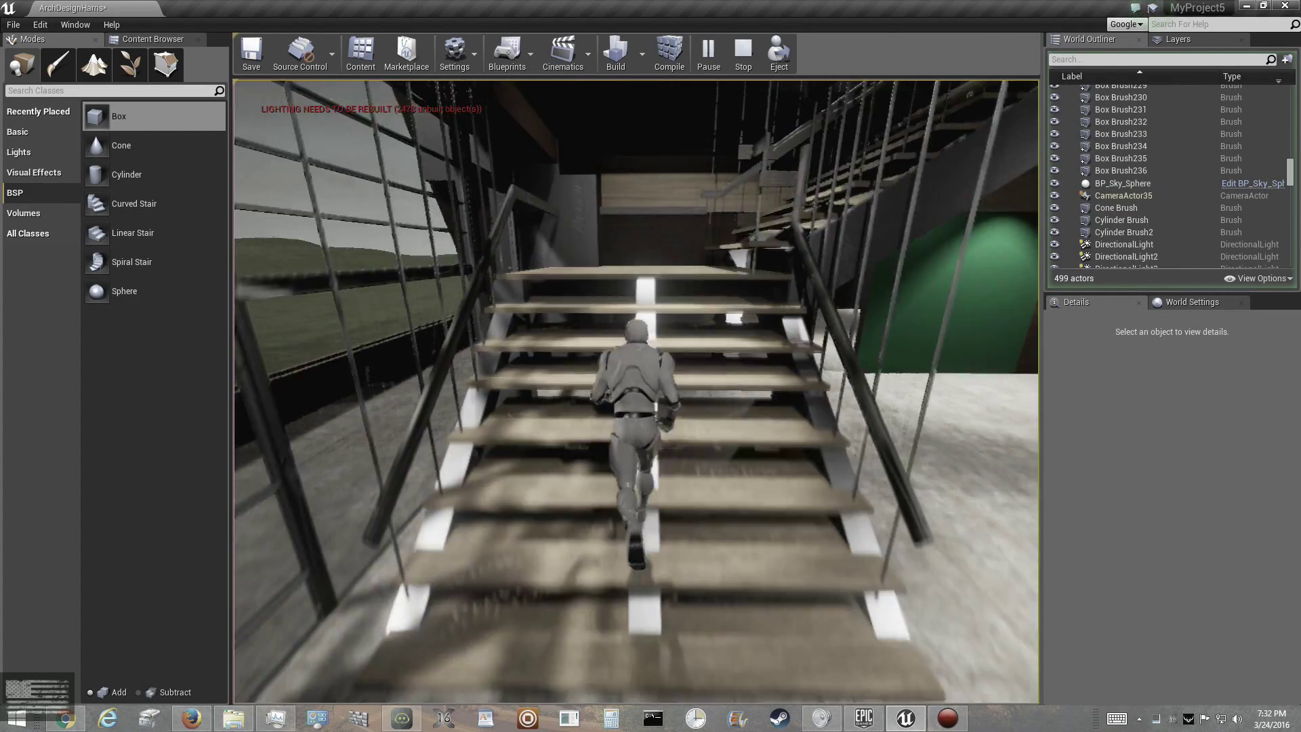
key("w")
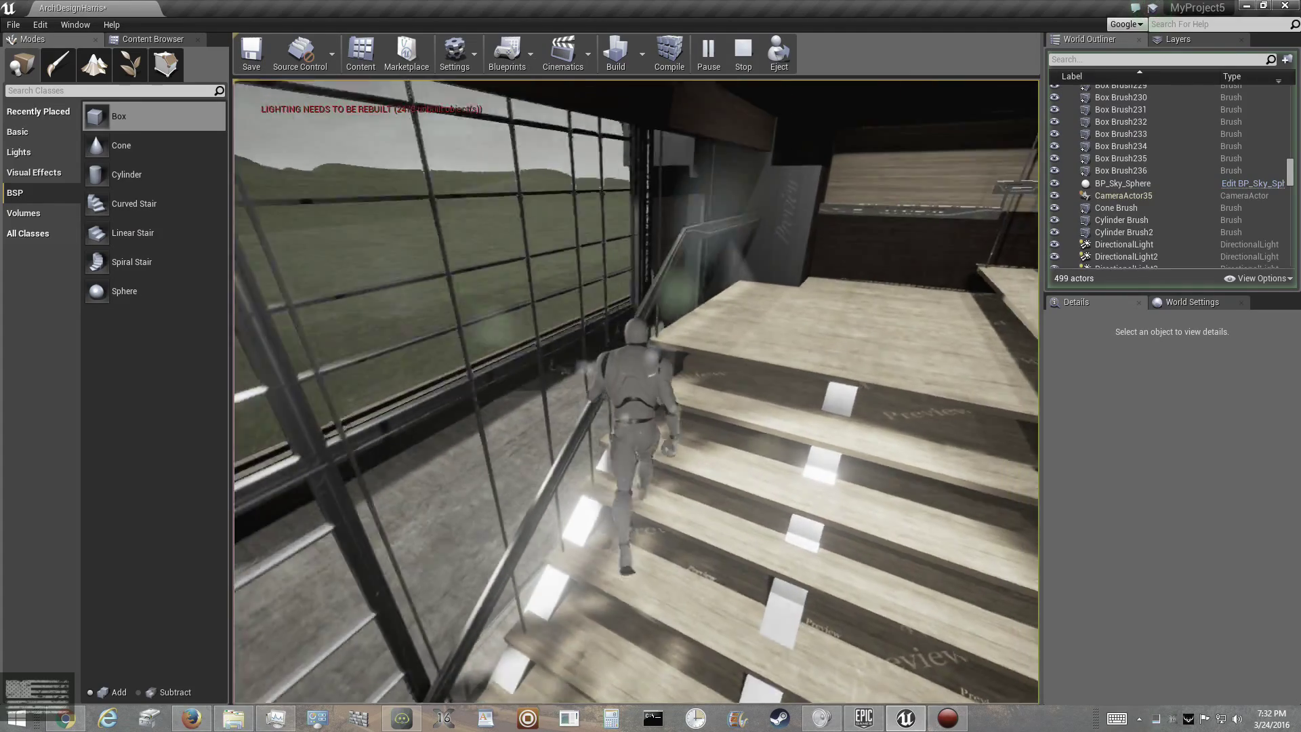
key("w")
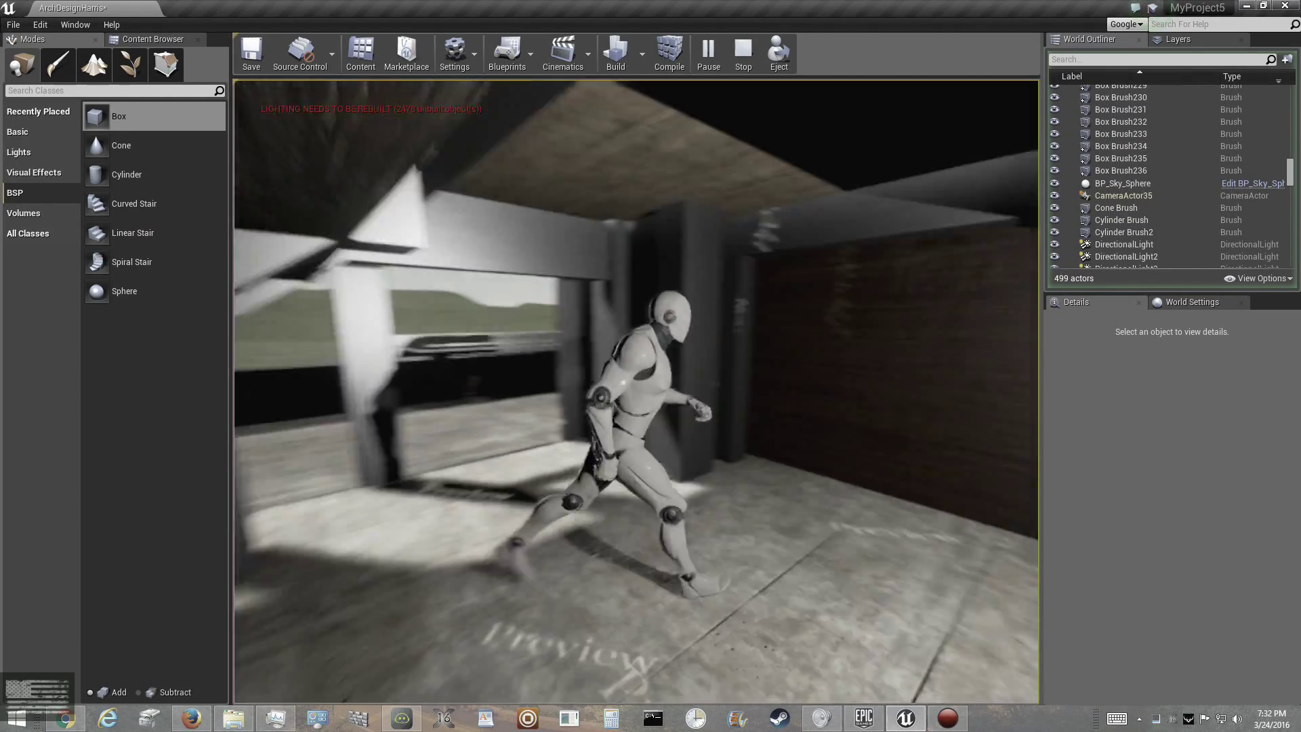
key("w")
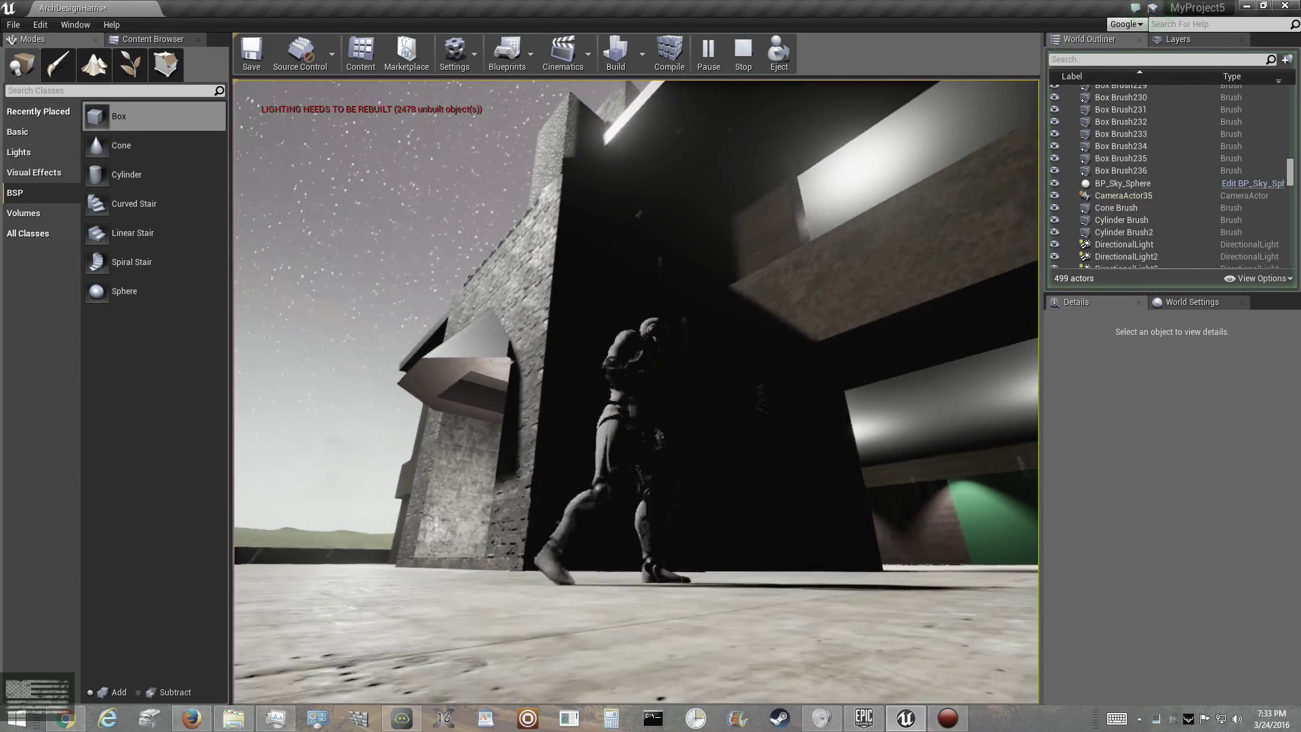
Run and jump the character around the patio to view the outdoor brick fireplace, and end the play session
key("a")
key("s")
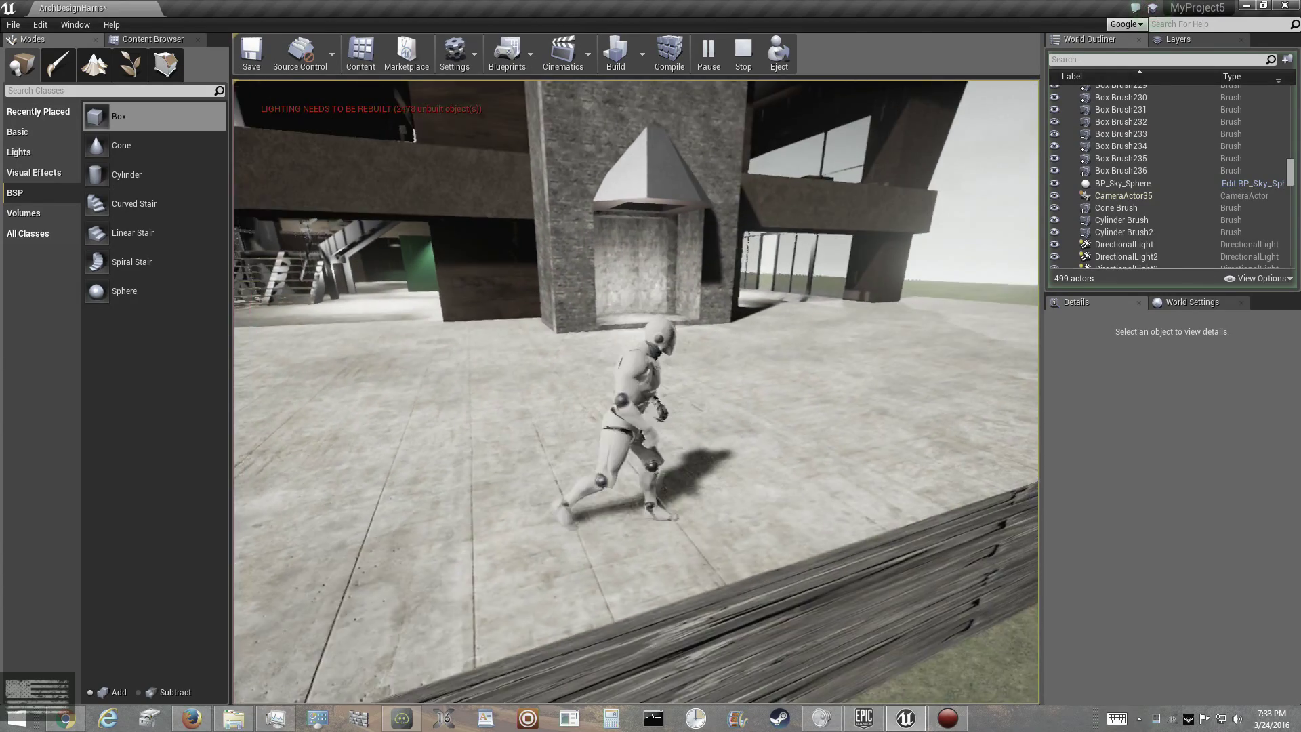
key("space")
key("d")
key("w")
key("space")
key("a")
key("d")
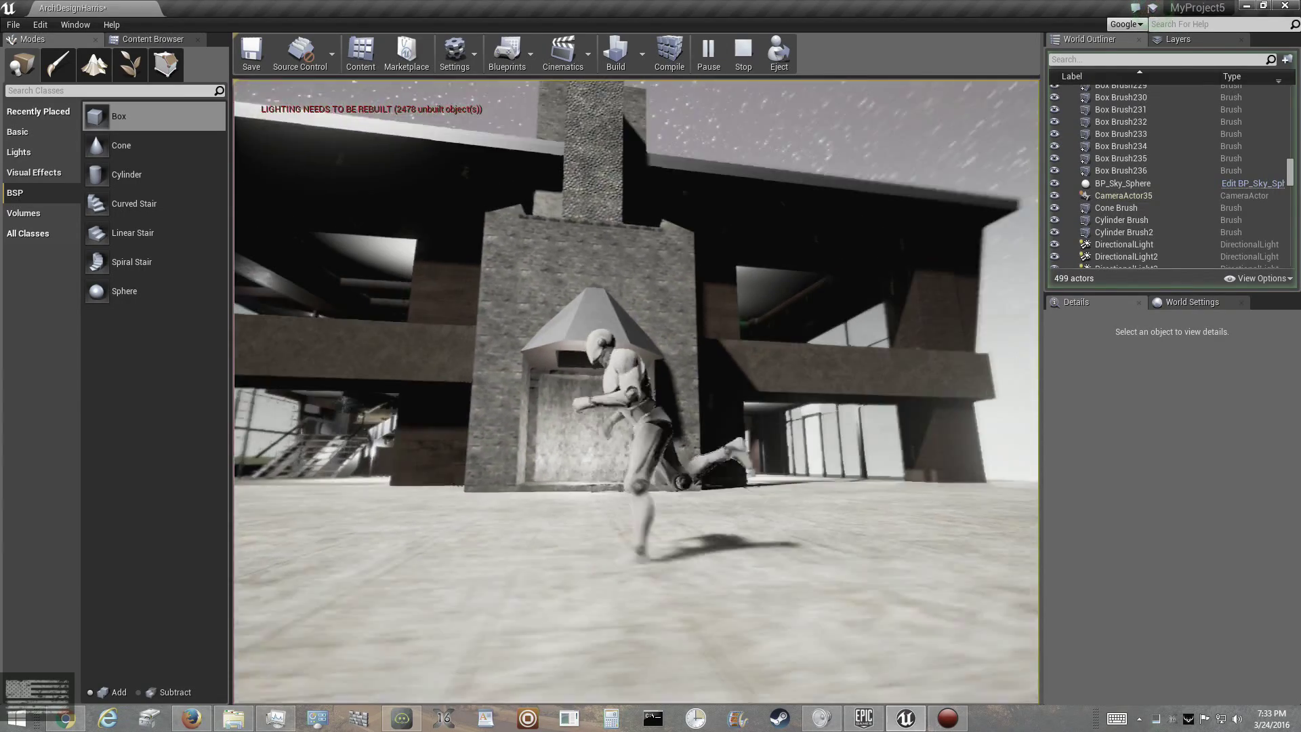
key("w")
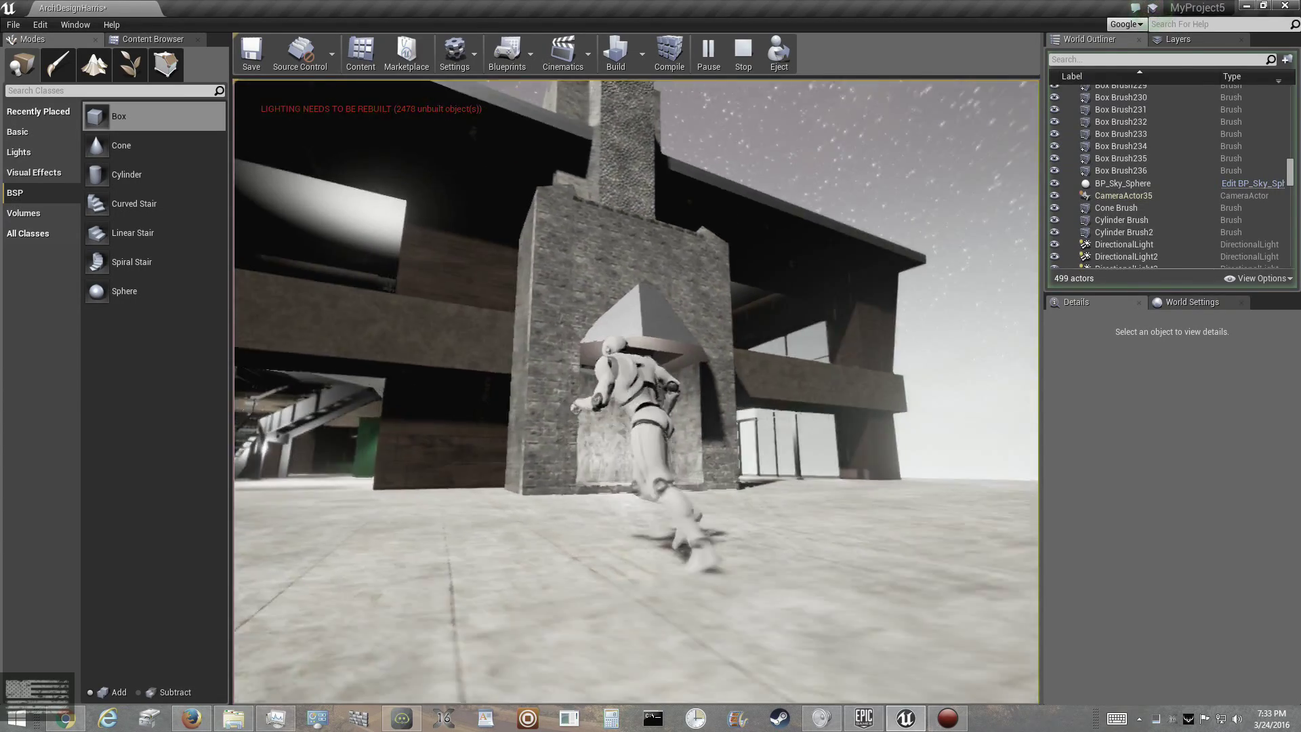
key("space")
key("d")
key("w")
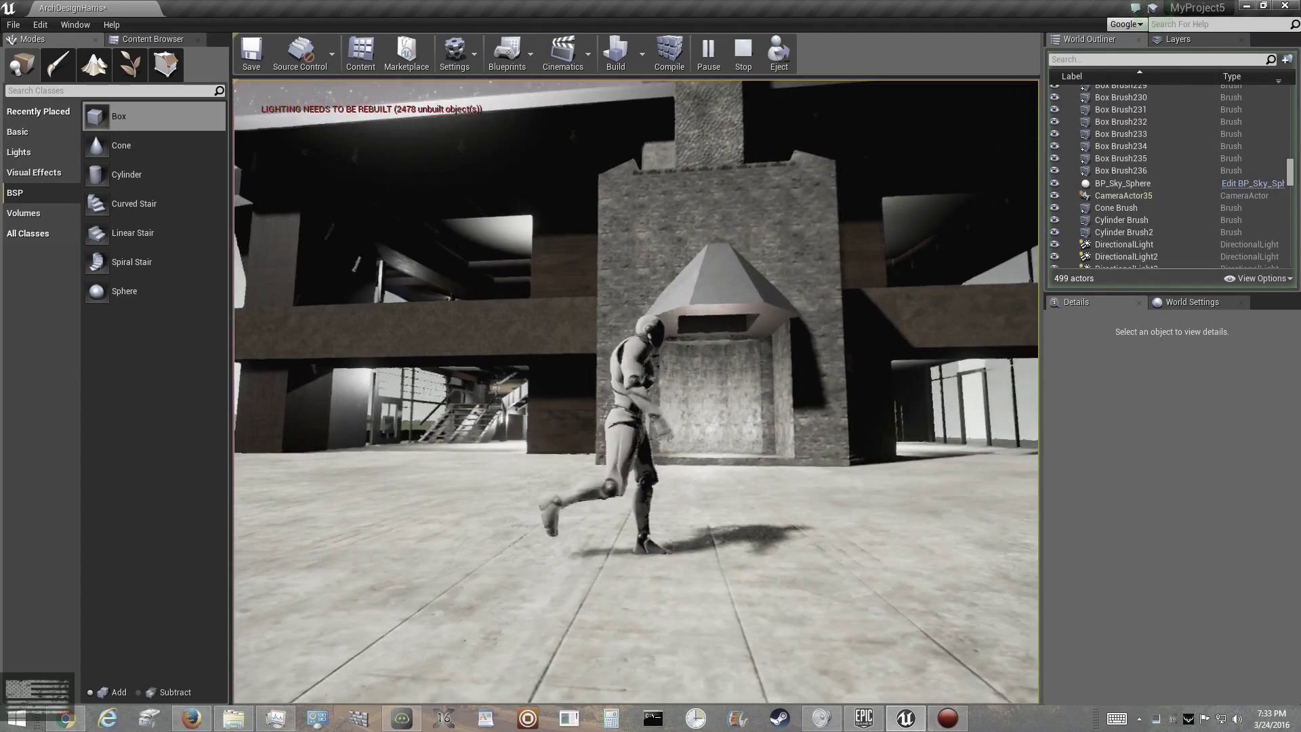
key("shift+F1")
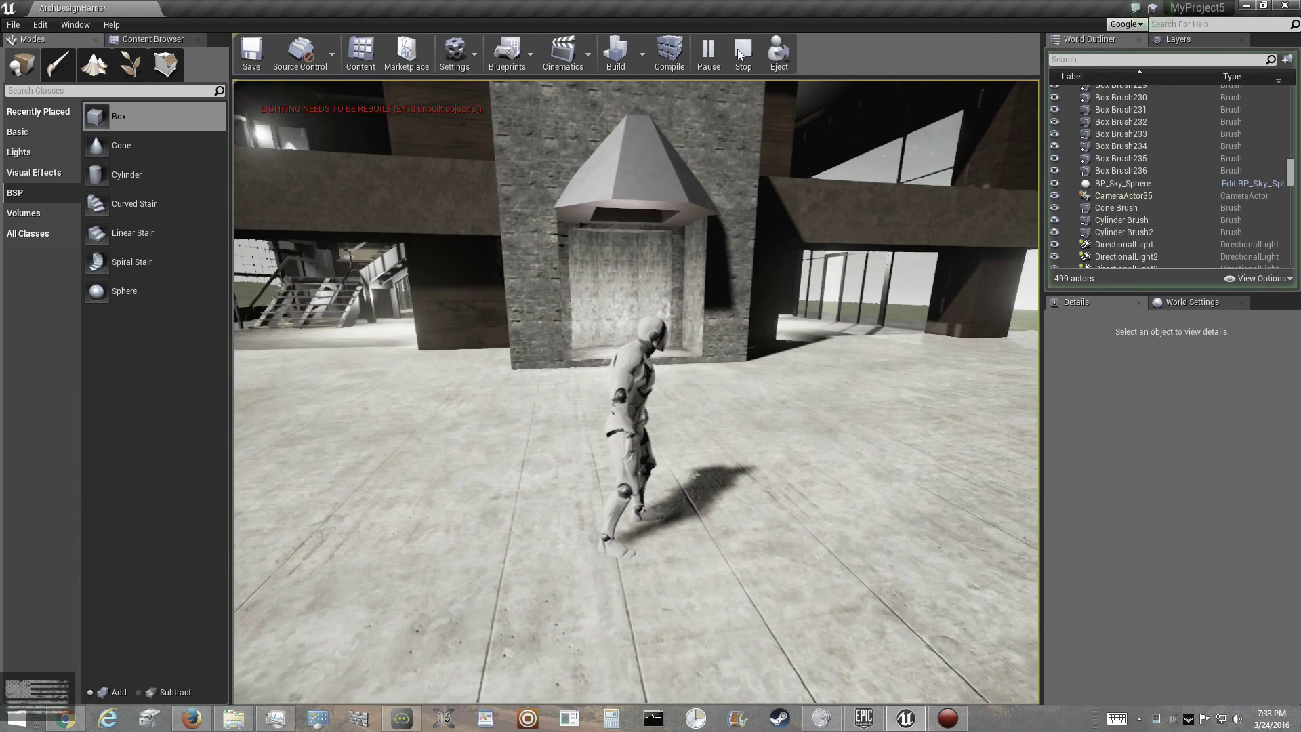
key("Escape")
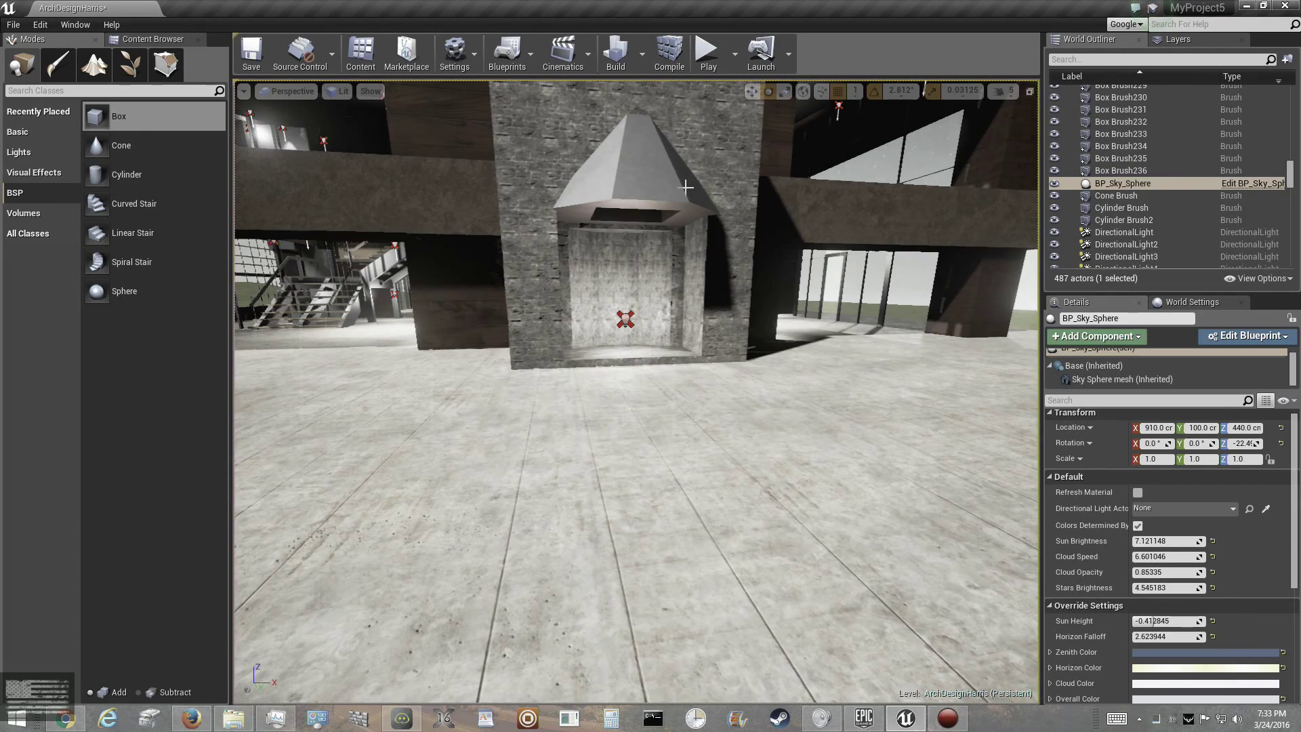
Select the brick fireplace box and examine its stone chimney and the roof from above
left_click(705, 181)
key("s")
right_click_drag(691, 187, 691, 186)
key("d")
key("w")
key("e")
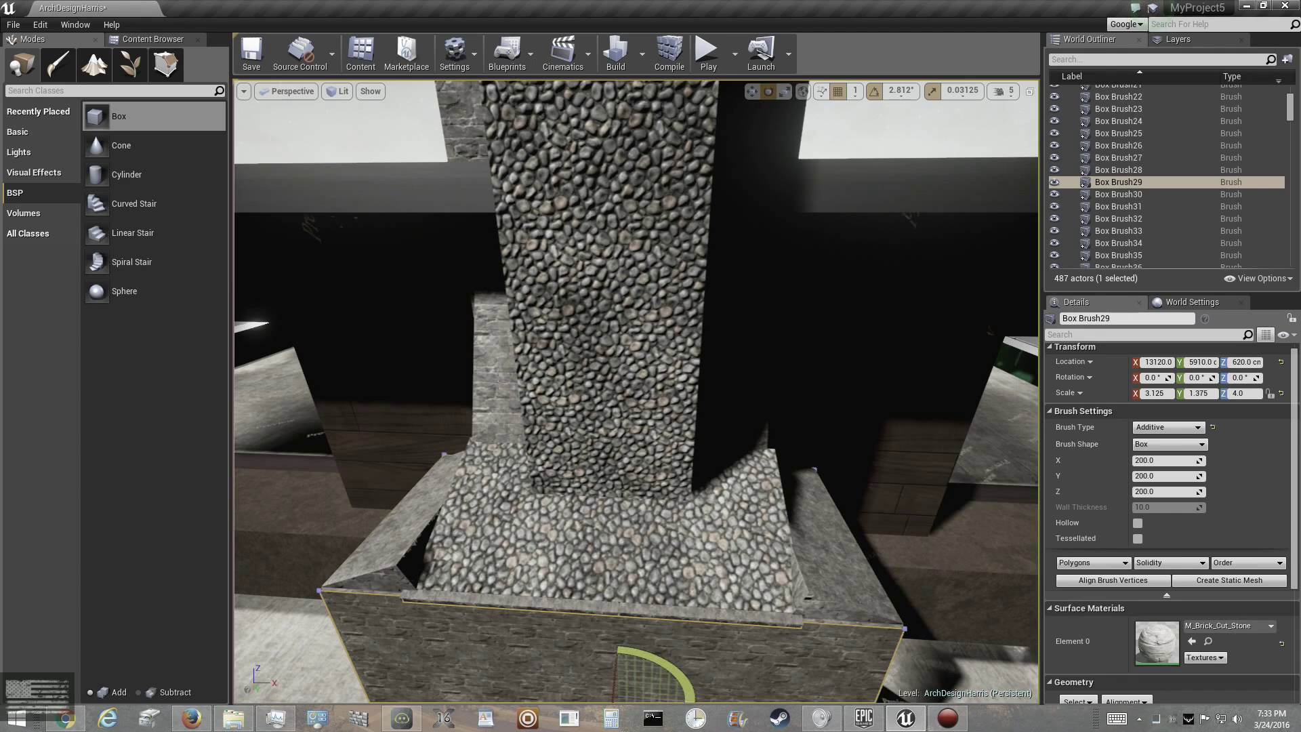
scroll(708, 439, "down", 4)
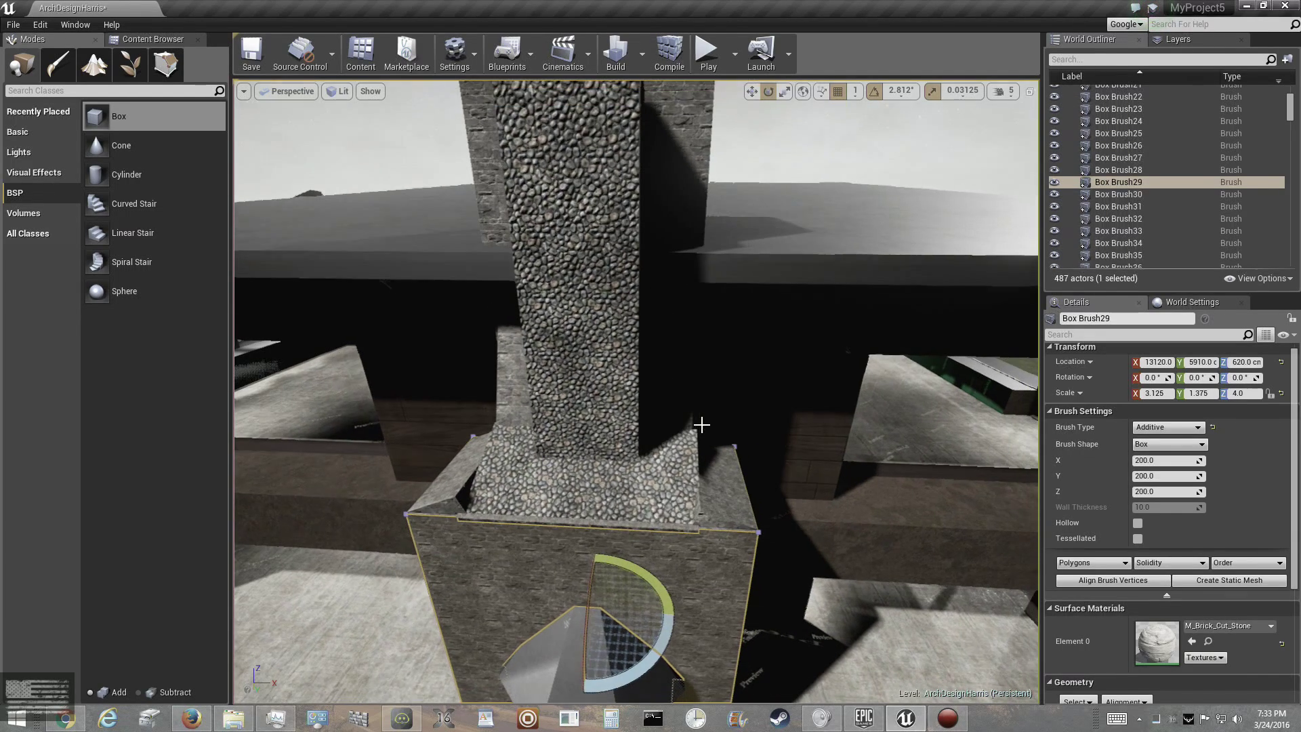
key("Down")
key("Right")
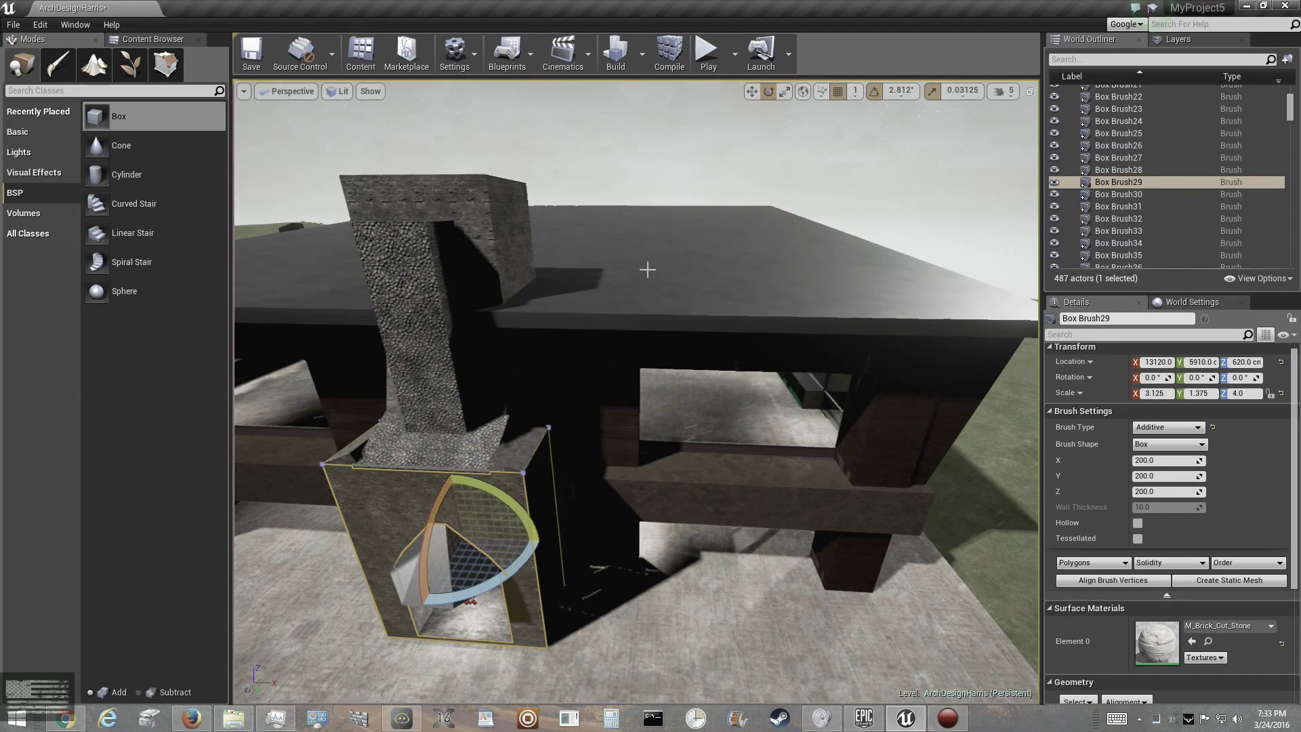
key("Right")
Select the sky sphere and examine the house's glazed facade, entrance steps and wooden deck up to the corner pillar
left_click(816, 171)
key("Right")
right_click_drag(706, 221, 705, 221)
left_click_drag(705, 221, 705, 221)
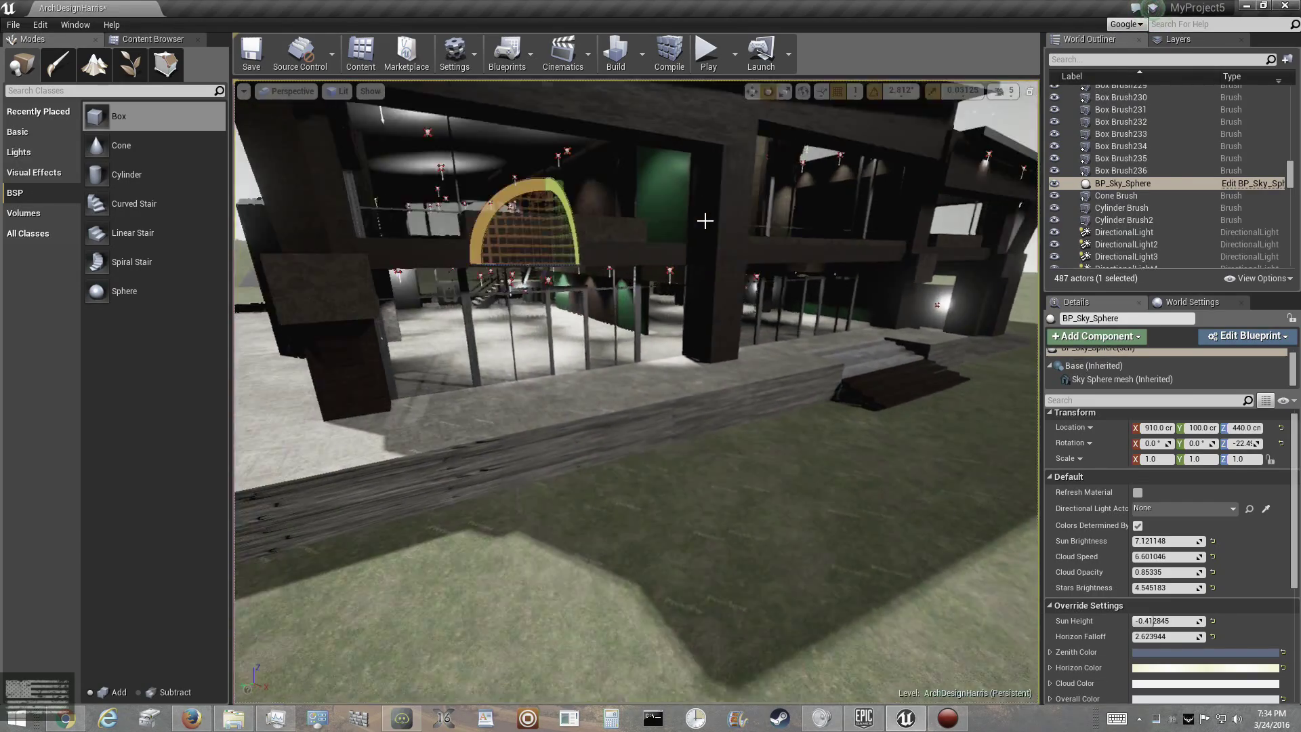
right_click_drag(705, 221, 705, 221)
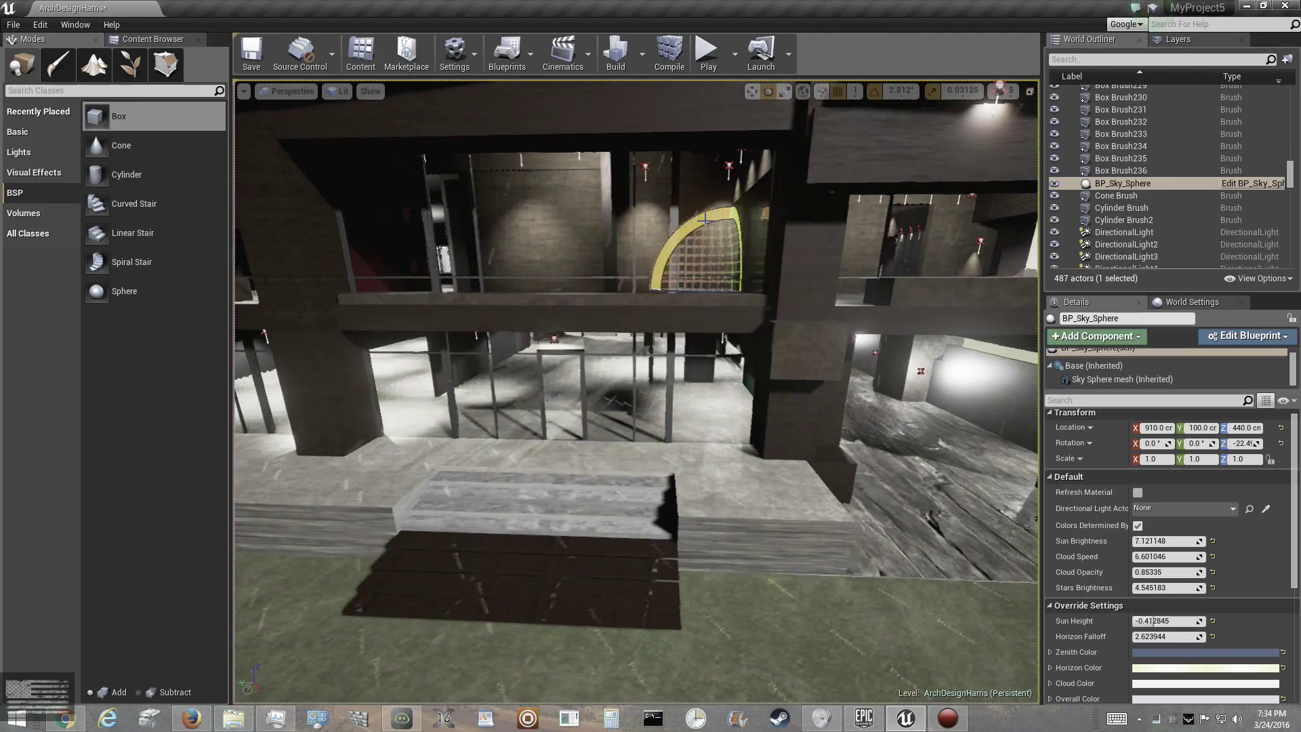
right_click_drag(705, 221, 705, 221)
key("w")
right_click_drag(705, 221, 705, 221)
key("a")
key("d")
key("Down")
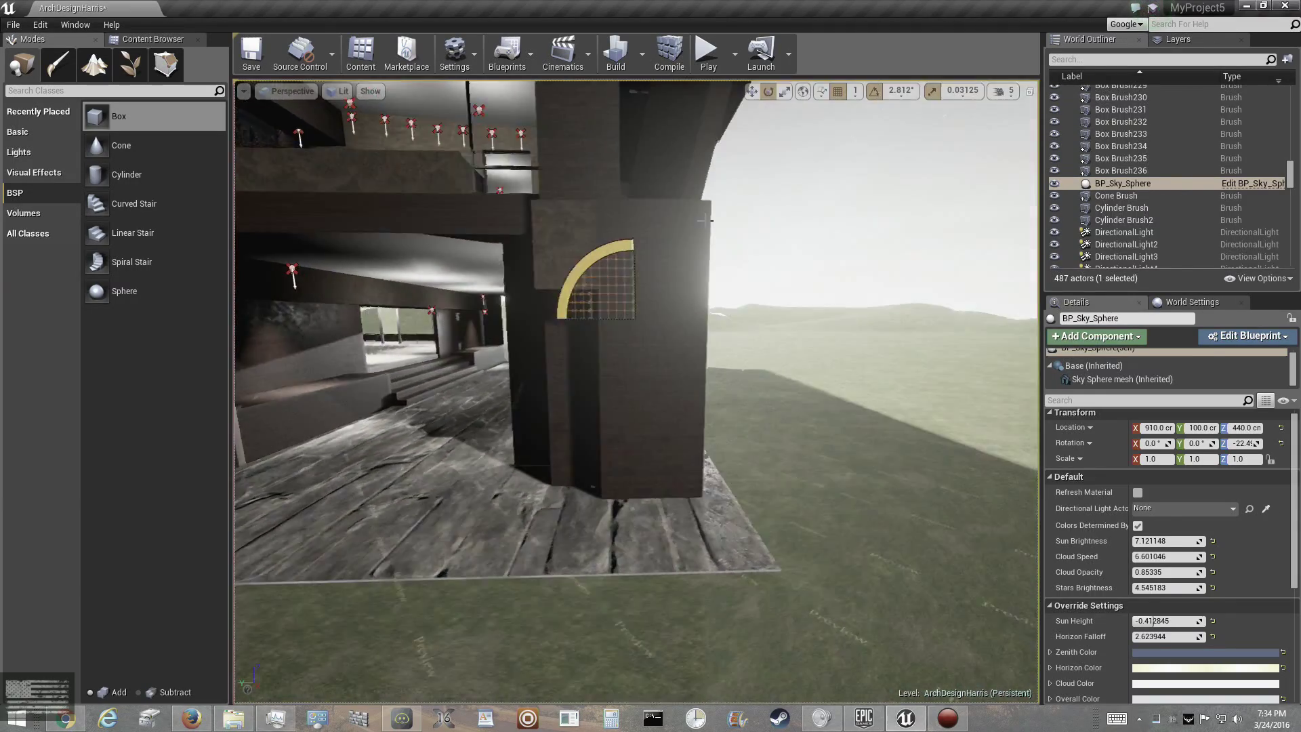
Examine the slanted corner column and the spotlit stone column on the end wall of the house
key("Up")
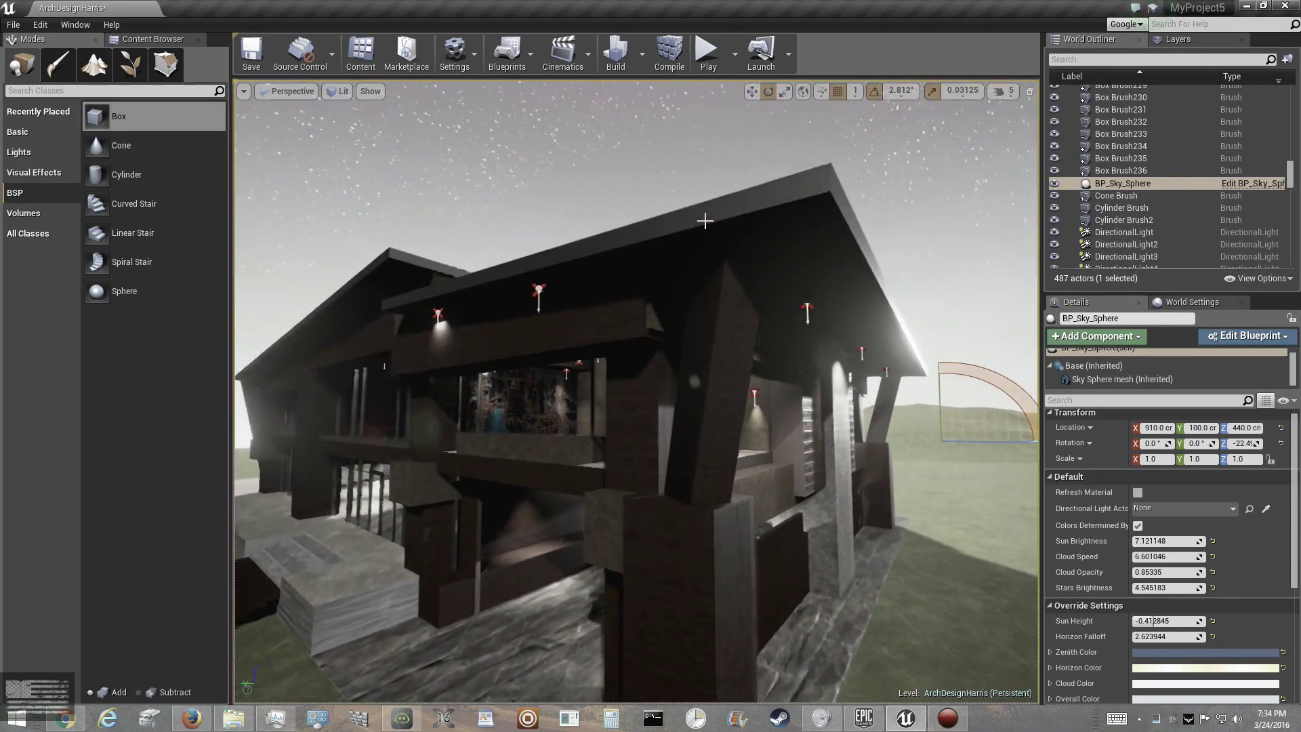
key("Left")
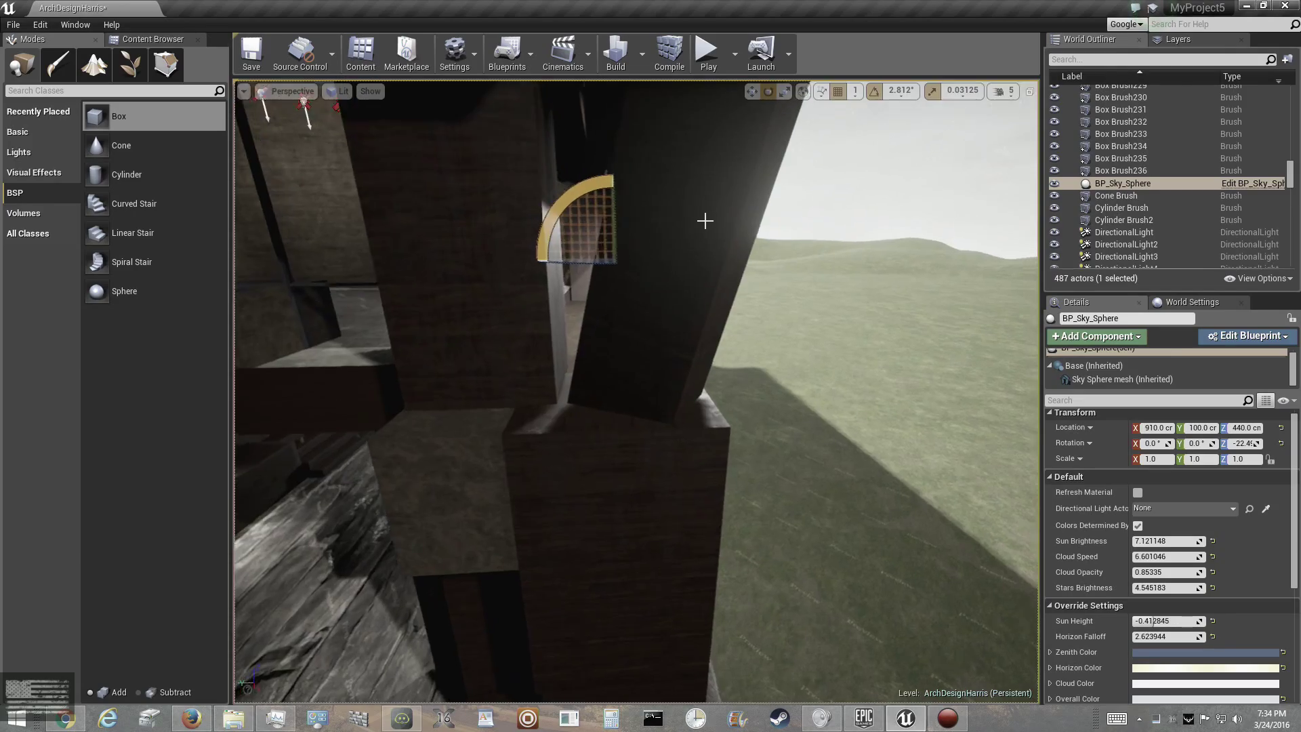
key("Left")
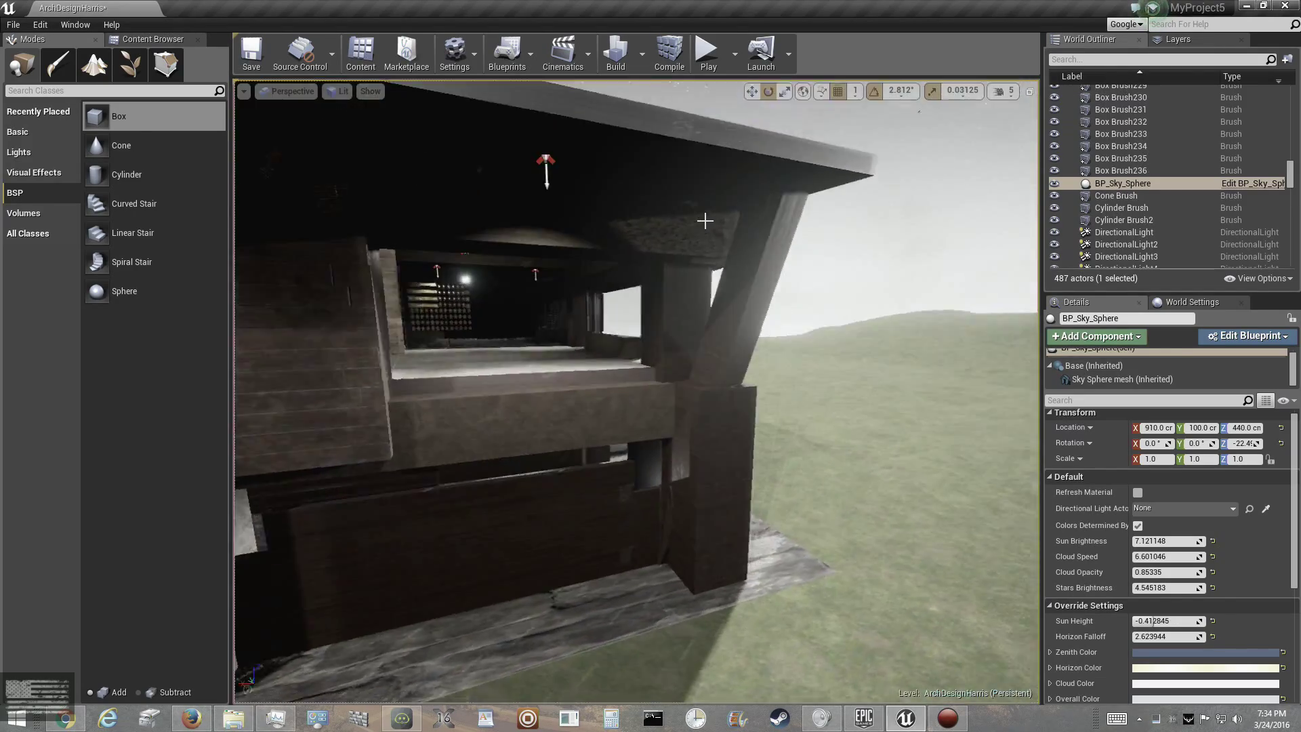
right_click_drag(705, 221, 705, 221)
key("Left")
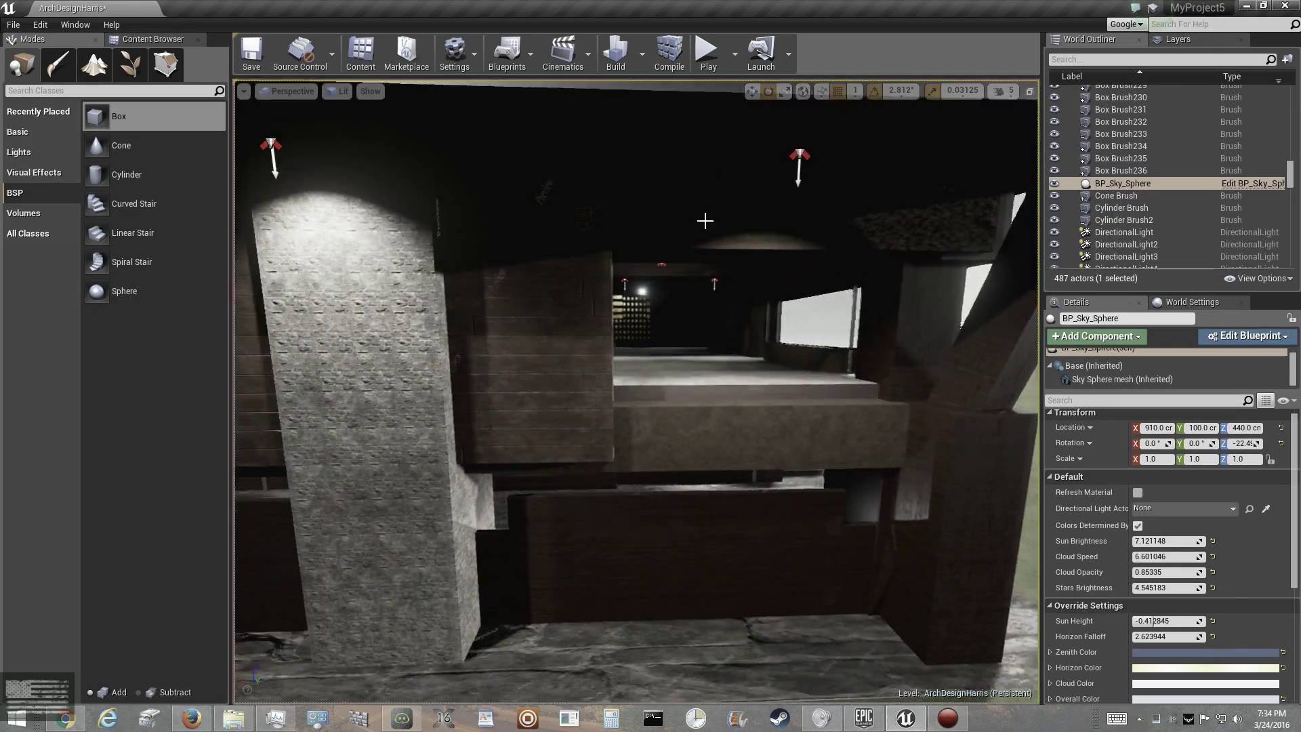
key("Up")
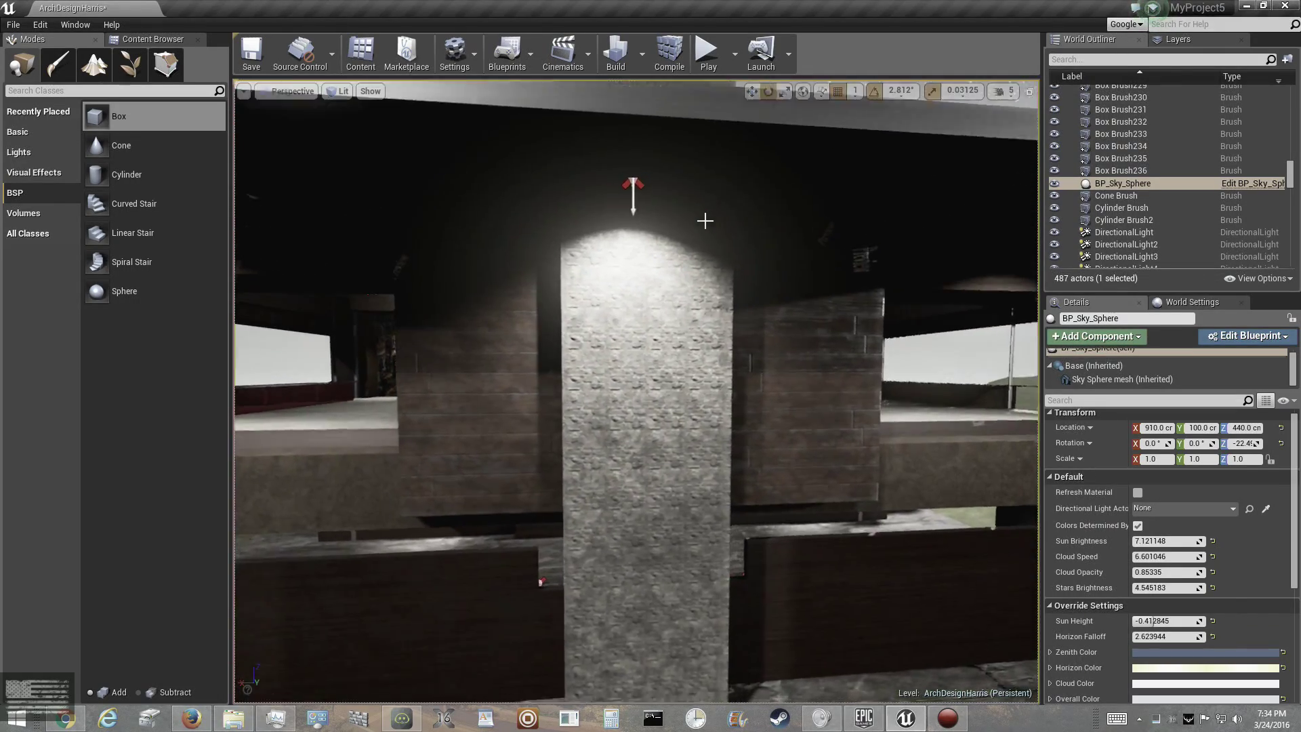
right_click_drag(706, 221, 705, 221)
key("a")
key("a")
key("Down")
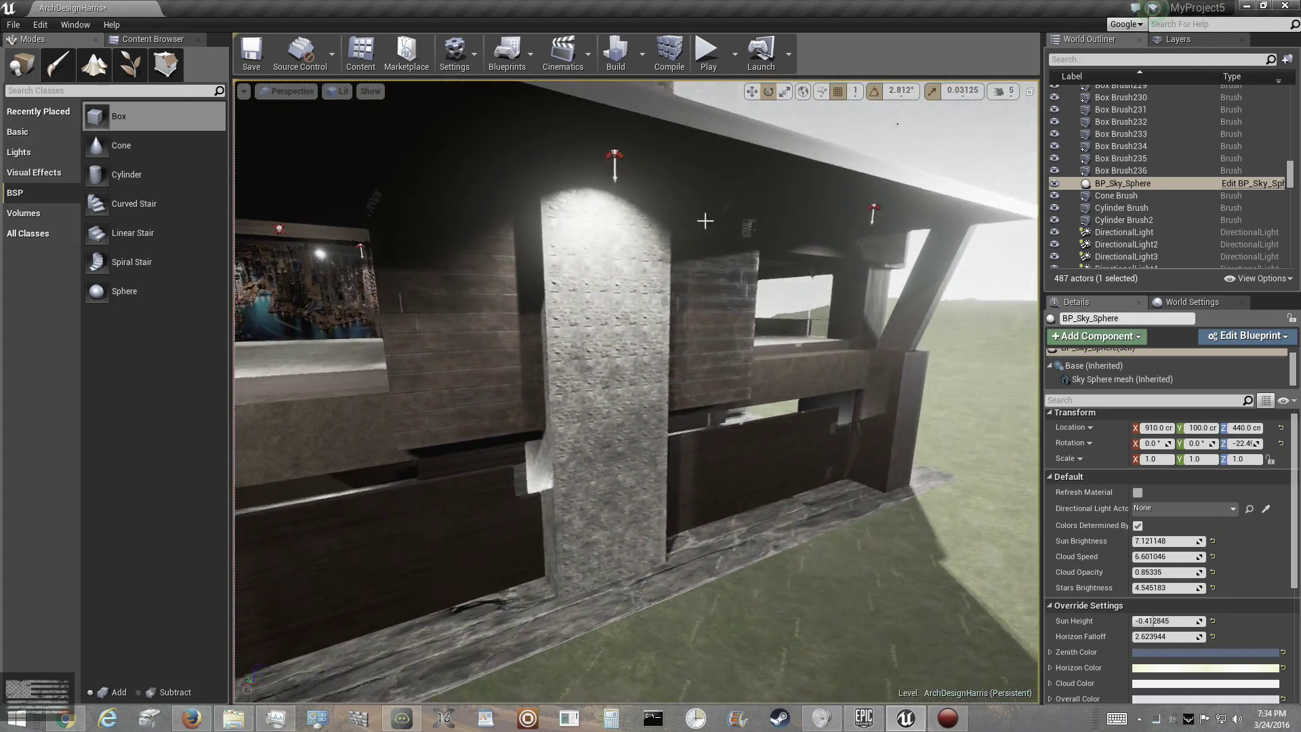
Examine the front facade's roof overhangs and the spotlights shining on the upper wooden beams
right_click_drag(705, 221, 705, 221)
key("w")
key("d")
key("Page_Up")
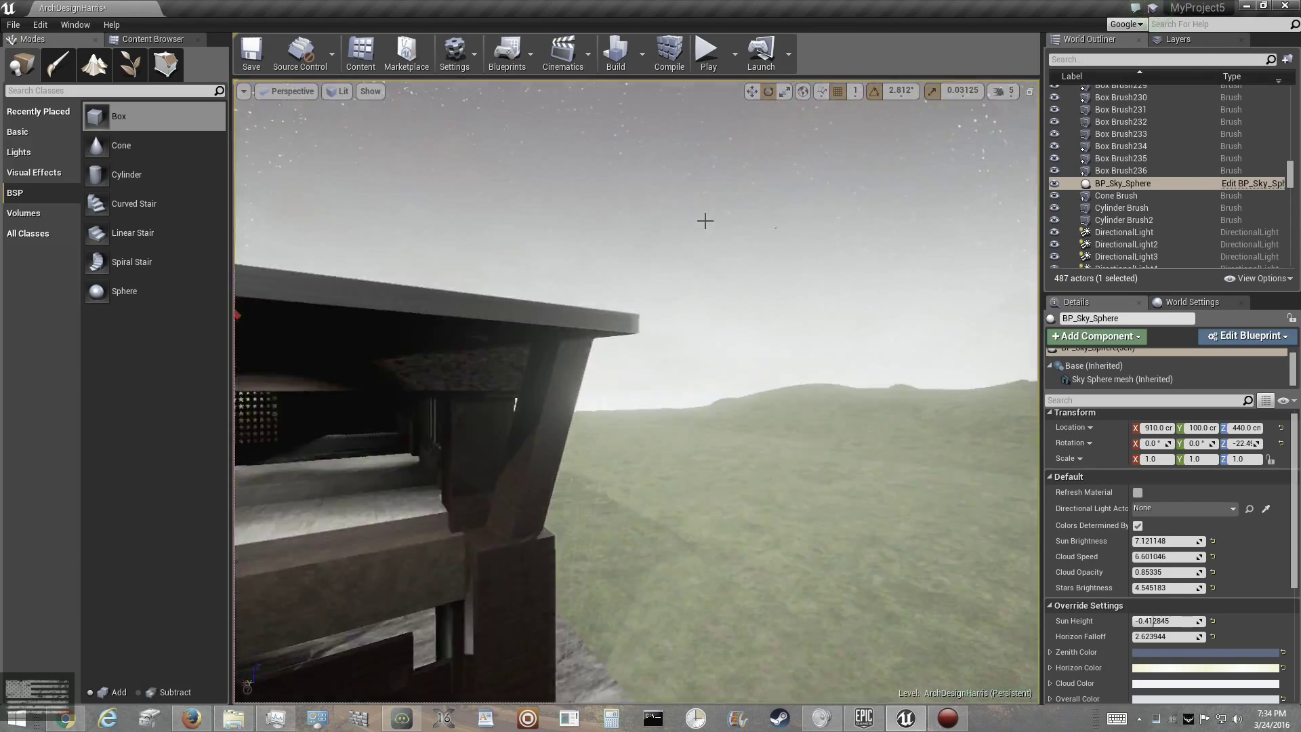
key("Page_Down")
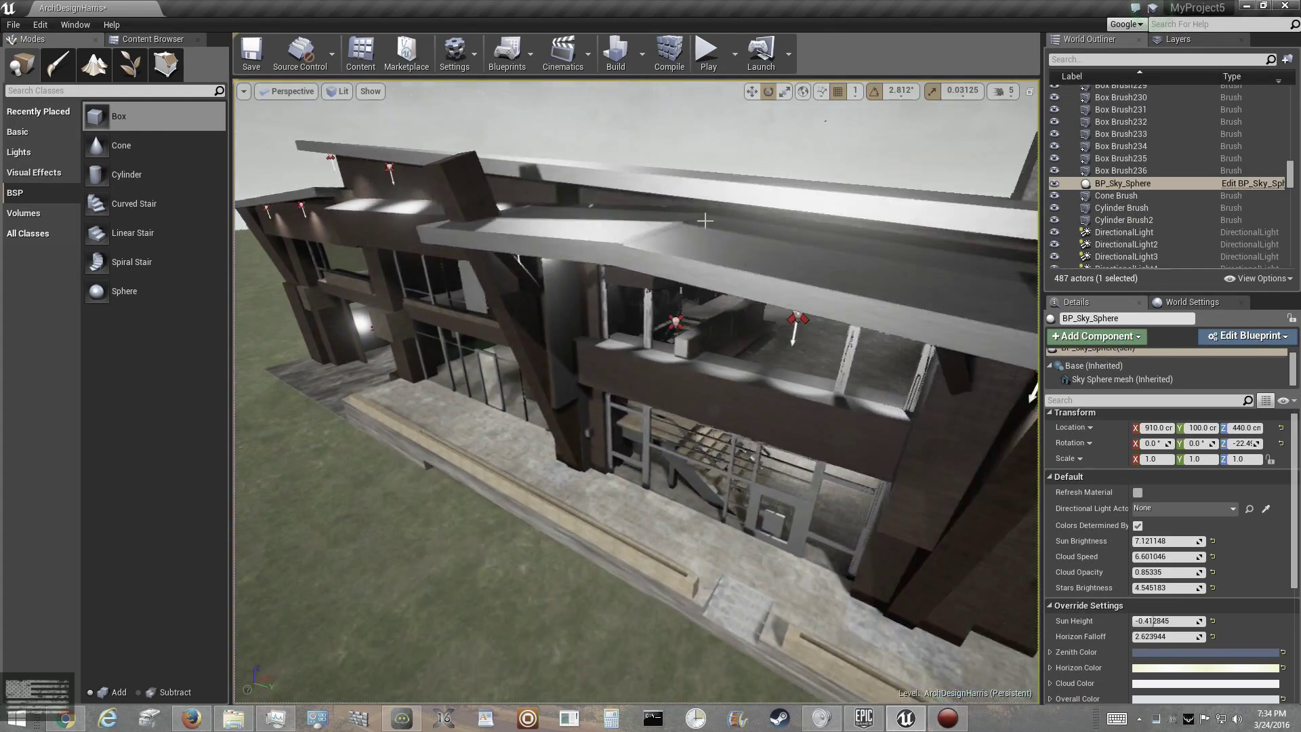
key("Up")
key("Right")
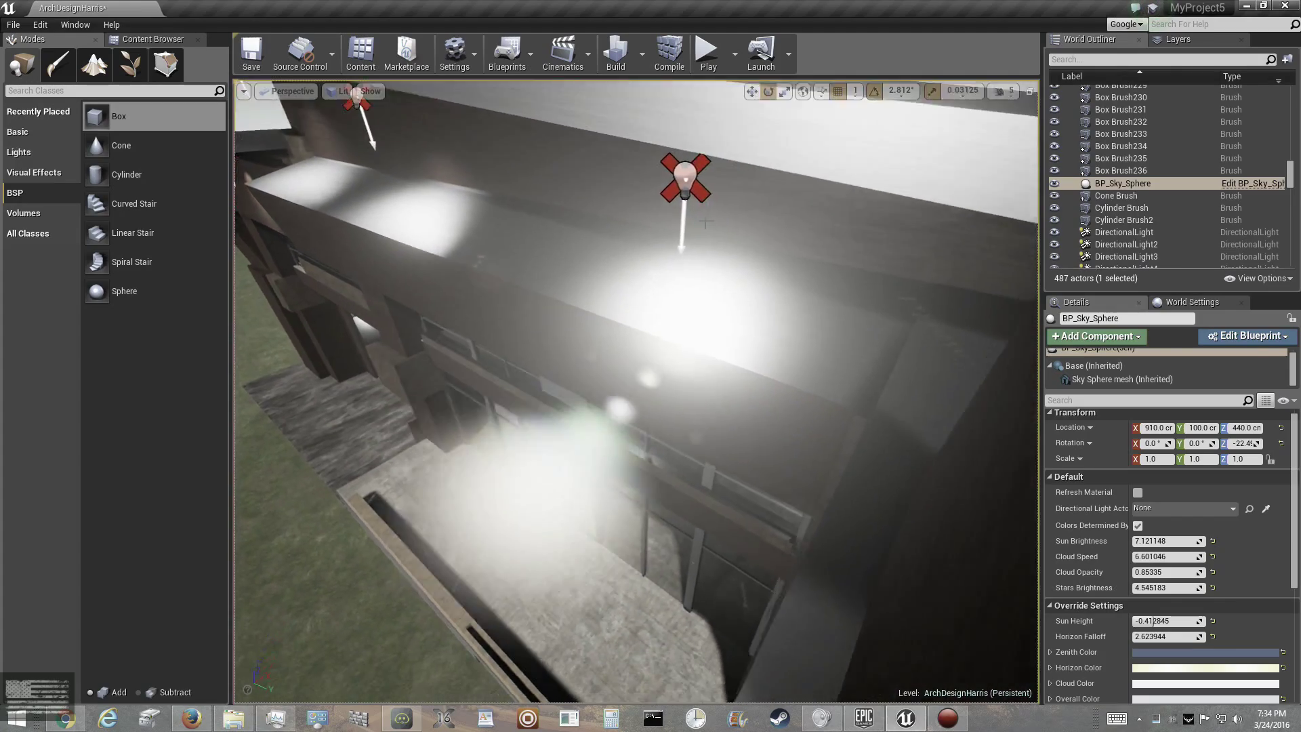
right_click_drag(705, 220, 705, 220)
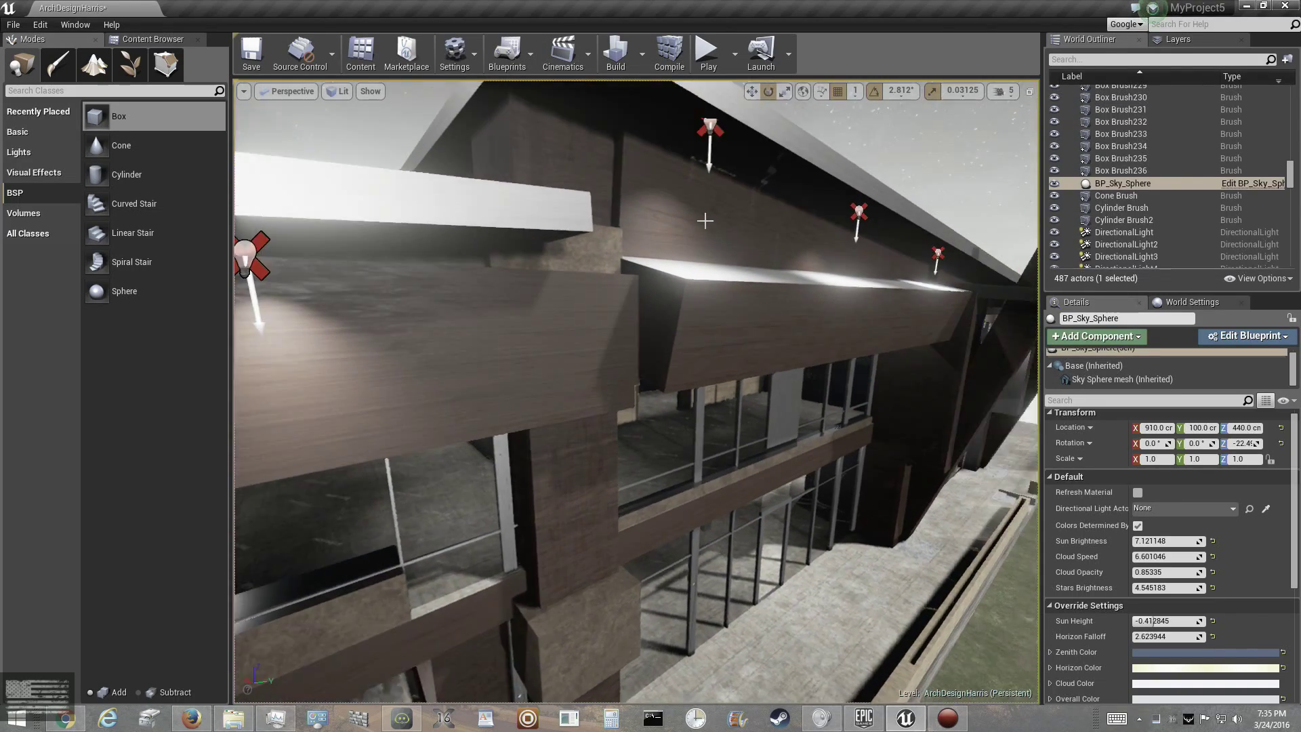
right_click_drag(705, 221, 705, 221)
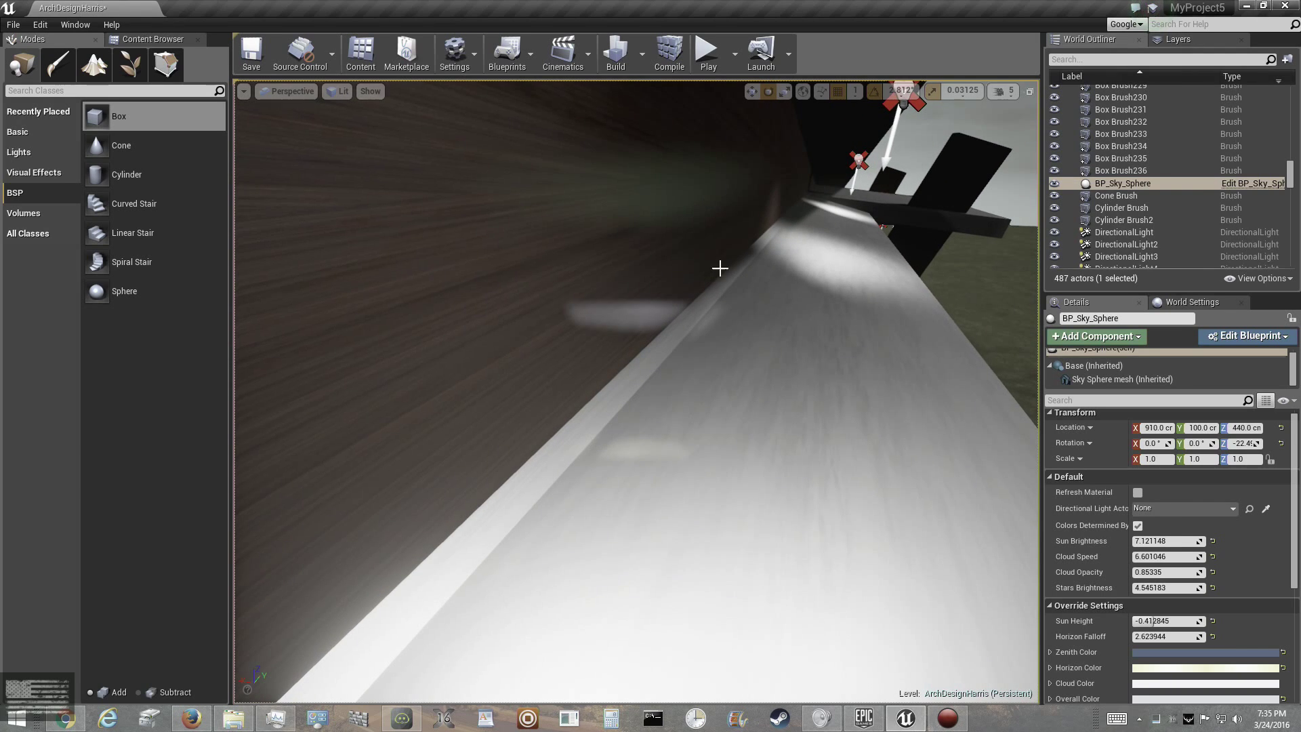
Examine the spotlit ledge along the wooden facade and the glazed front down to the stone terrace
right_click_drag(655, 333, 655, 333)
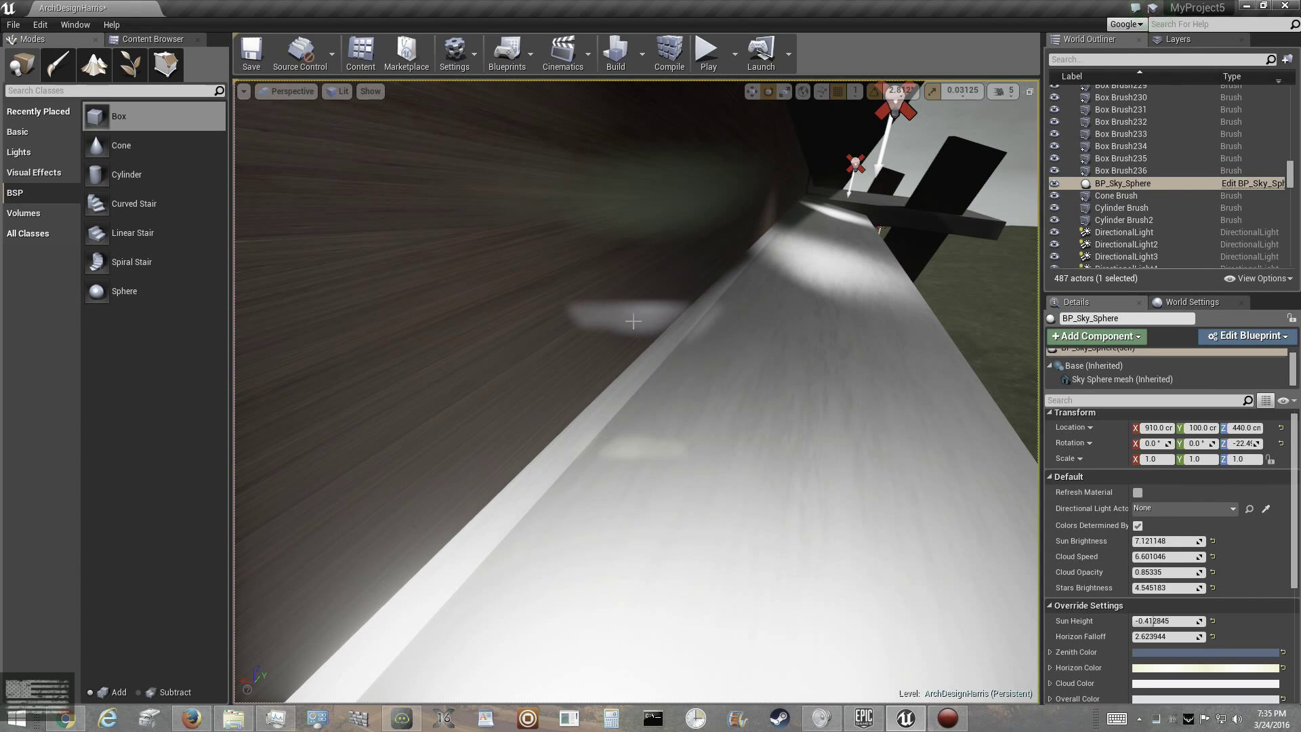
key("Right")
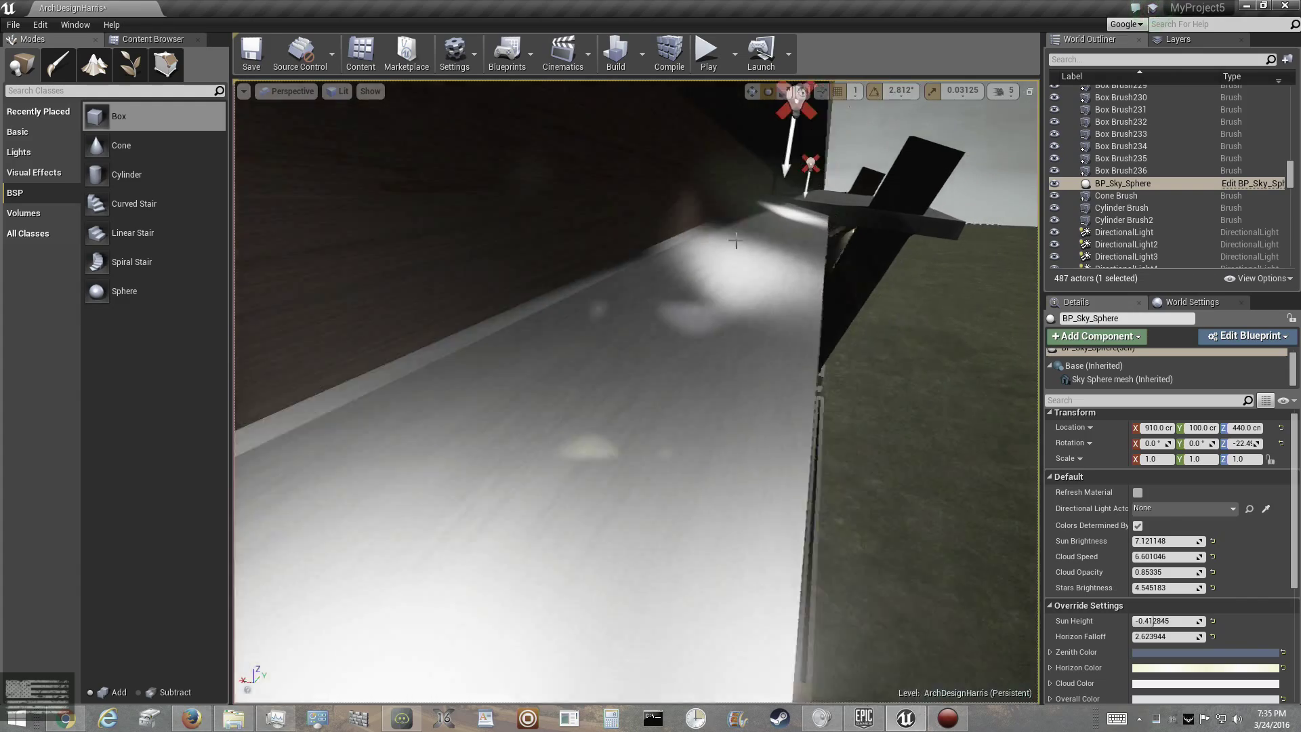
key("Up")
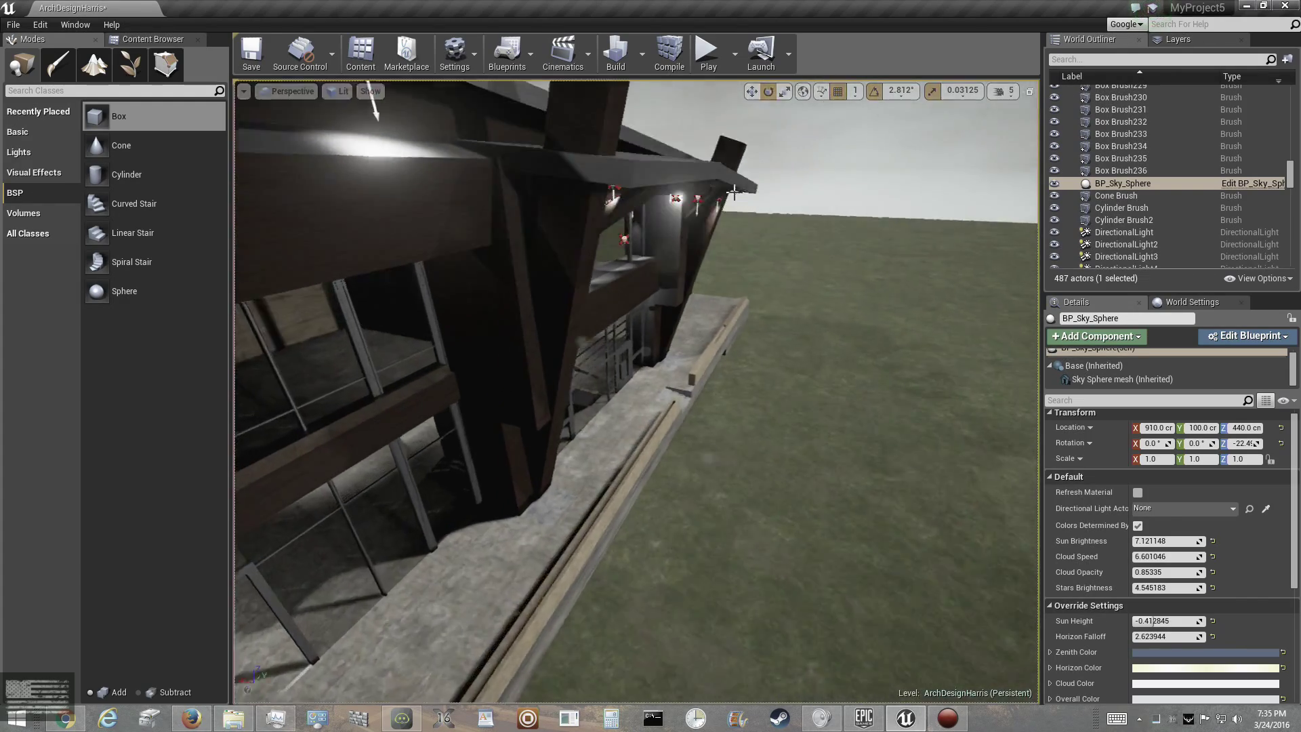
Examine the house interior from the lower hall and staircase up to the upper room with three wall spotlights
right_click_drag(734, 192, 734, 192)
key("w")
key("w")
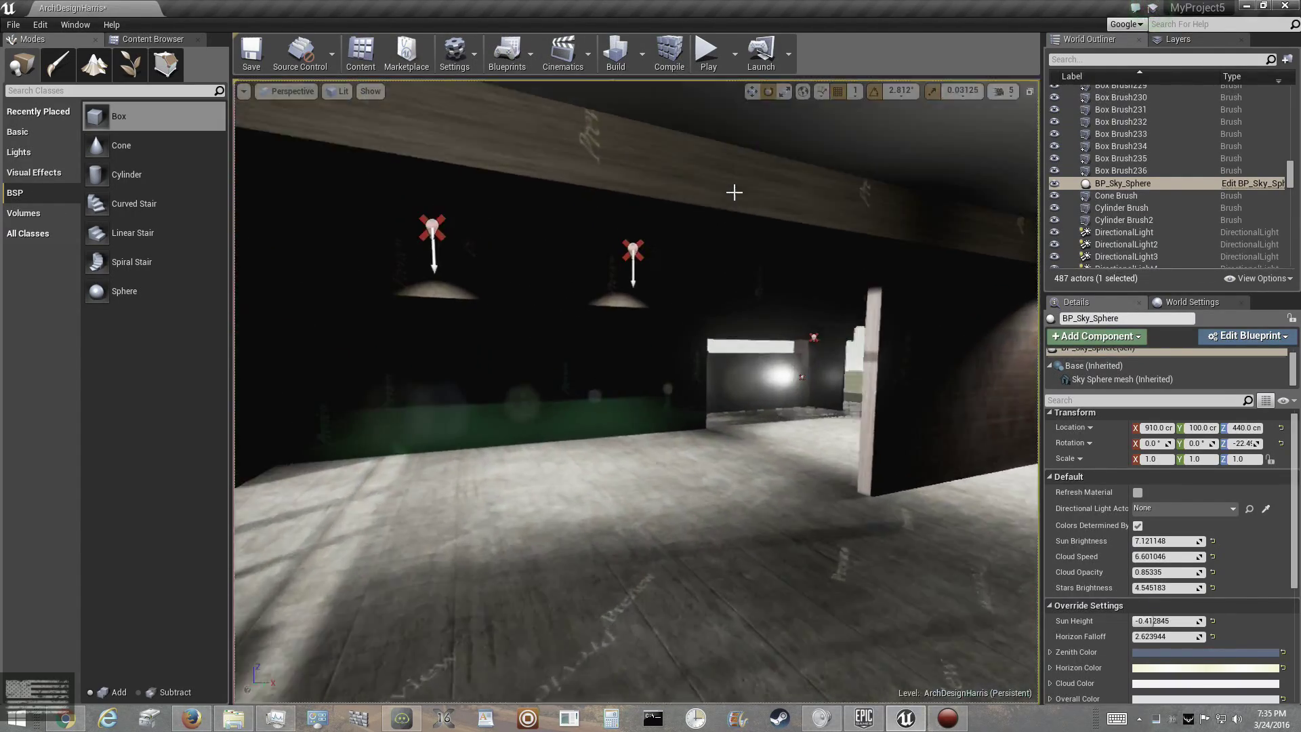
left_click_drag(734, 192, 733, 192)
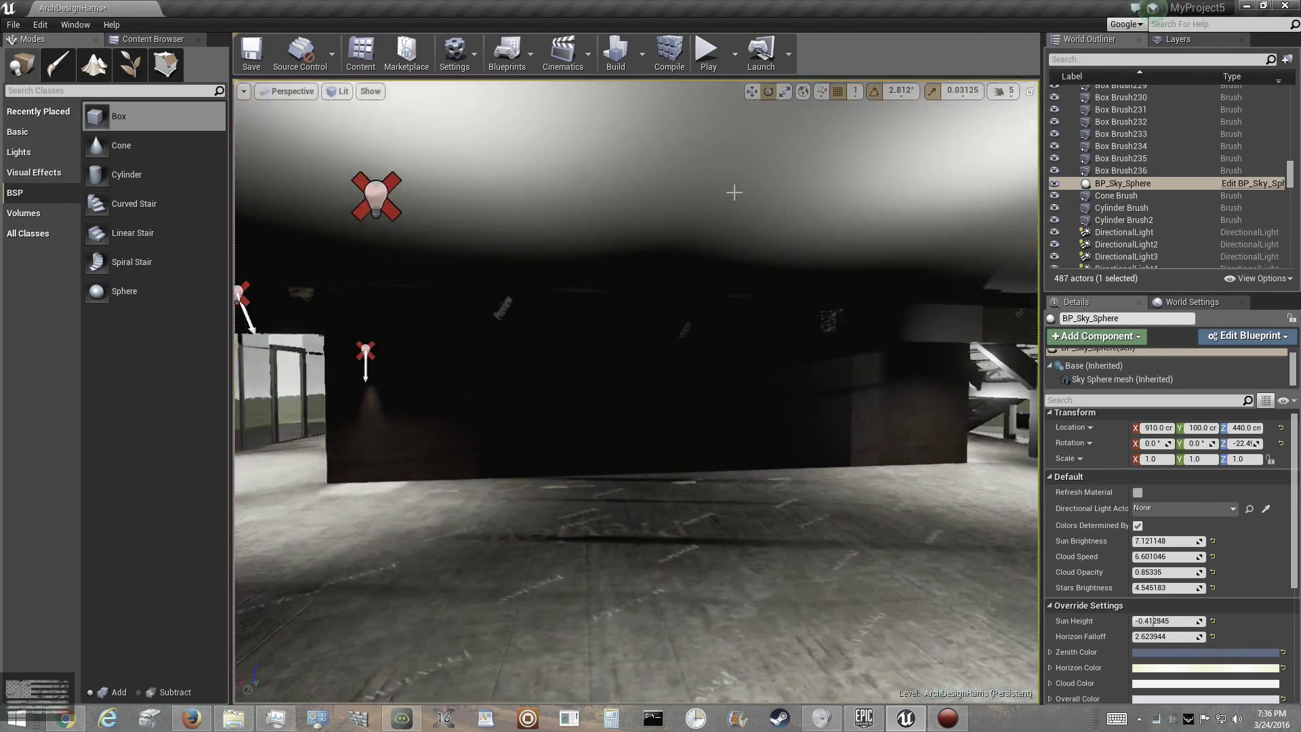
right_click_drag(735, 192, 734, 193)
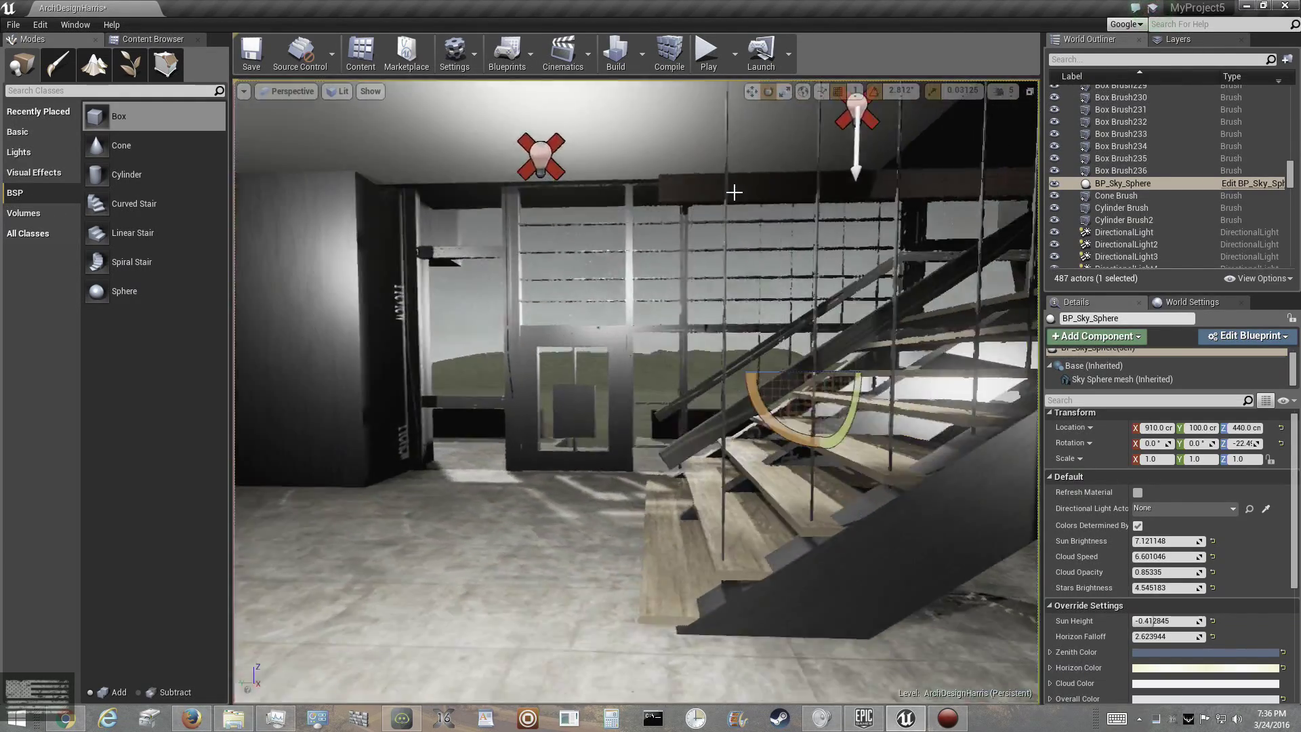
right_click_drag(734, 193, 734, 192)
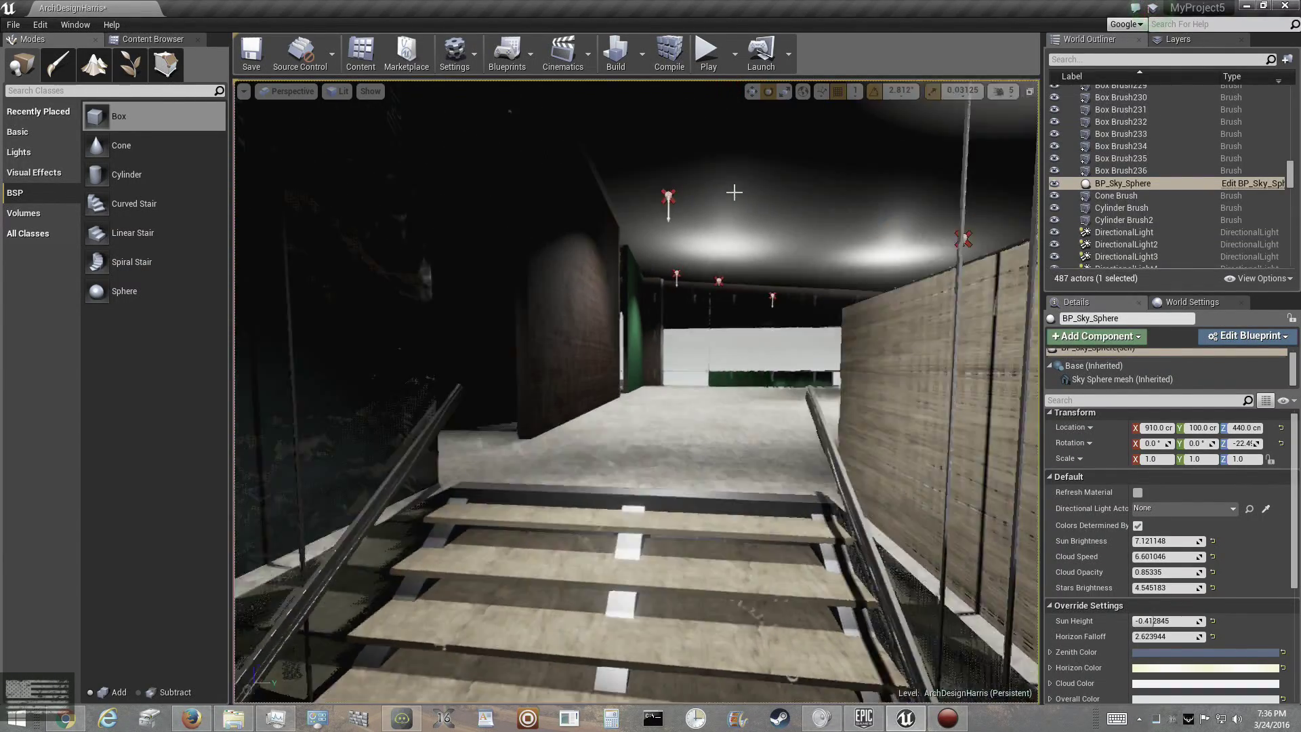
right_click_drag(734, 192, 734, 193)
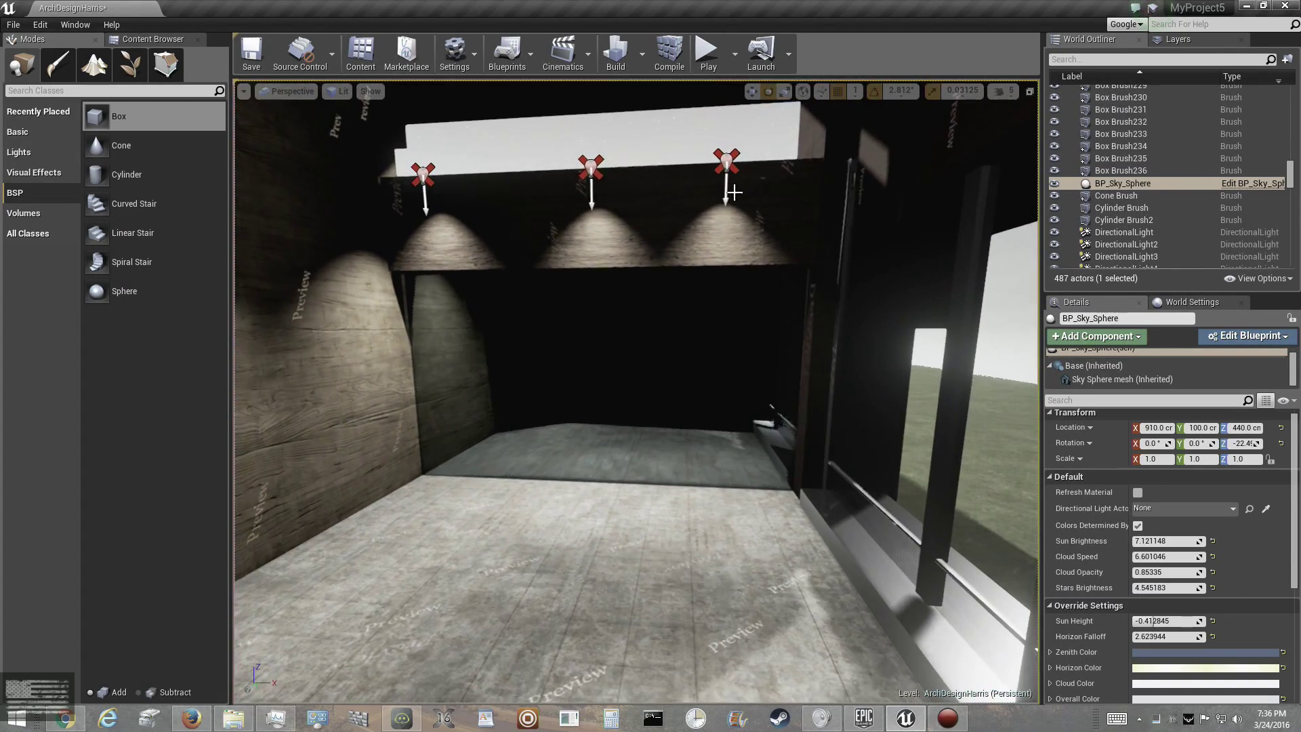
Select the spotlit wooden beam in the upper room, play-test the level there looking around the room, and stop the simulation
left_click(734, 193)
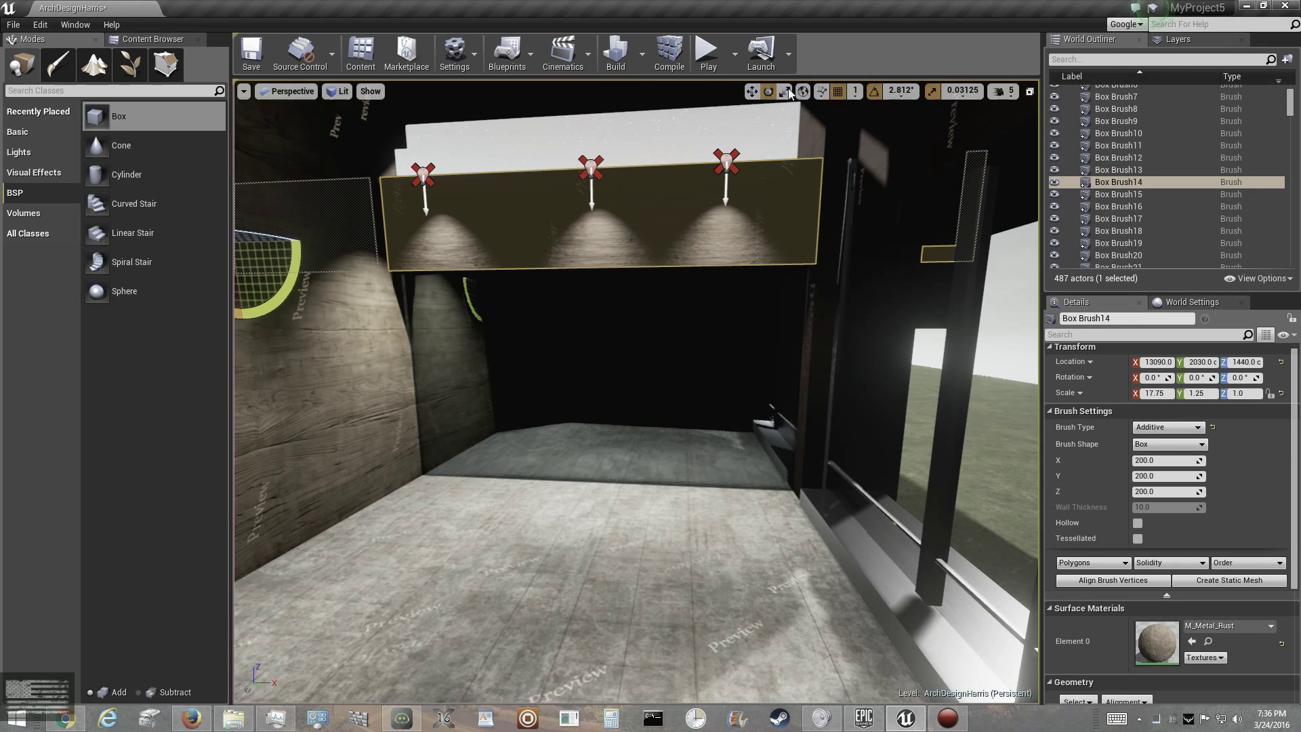
left_click(704, 64)
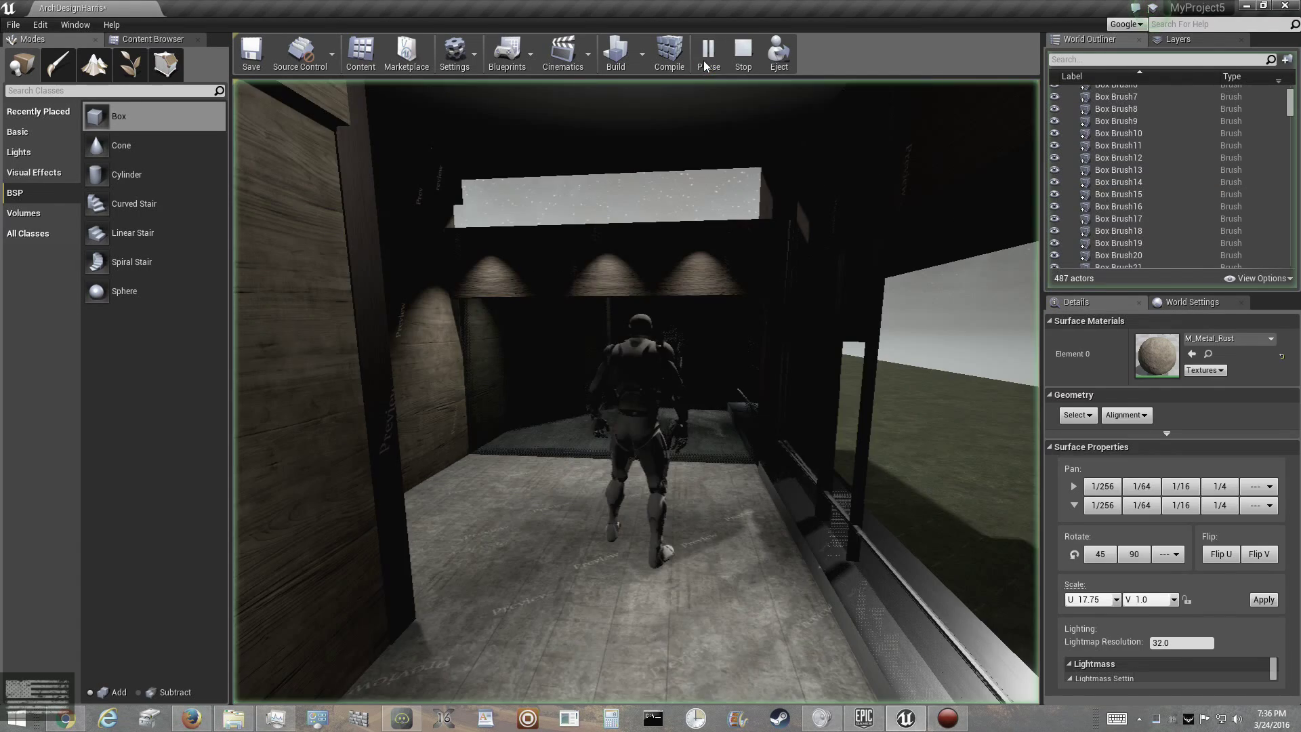
key("d")
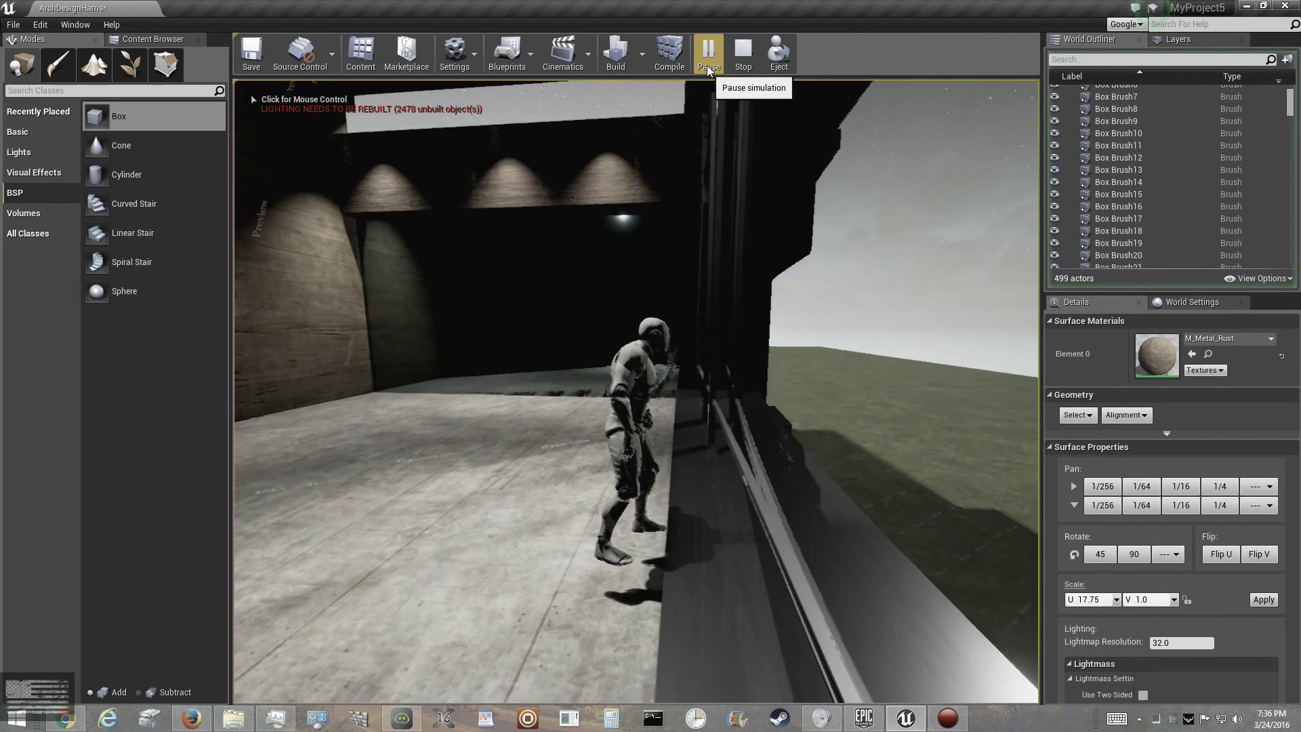
key("Right")
key("a")
key("Left")
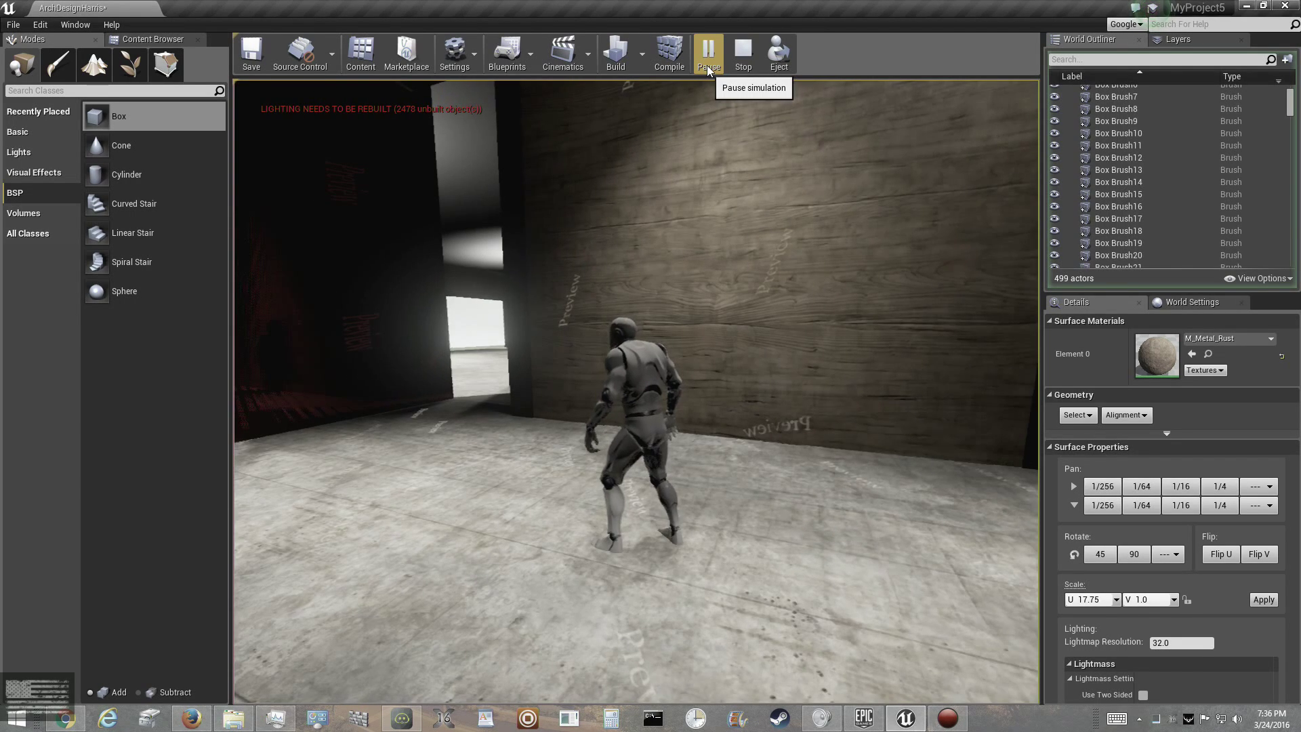
left_click(744, 55)
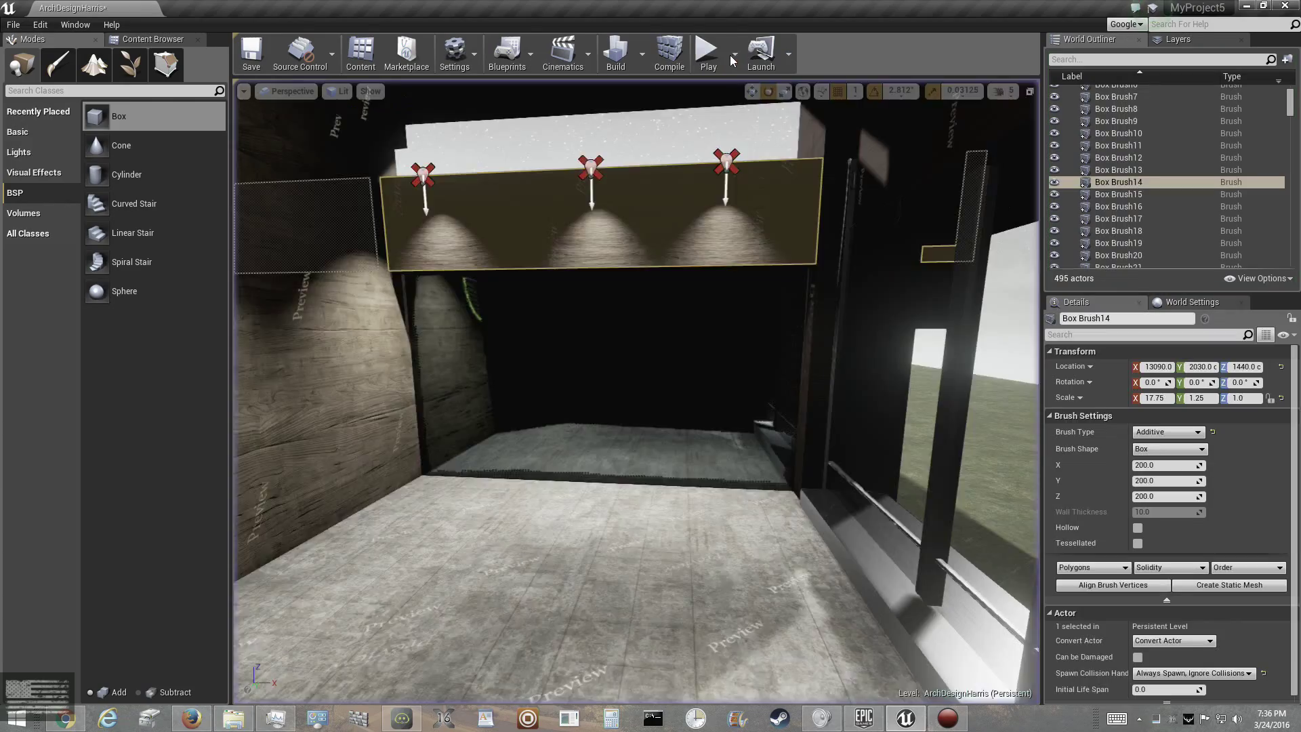
Play the level again and walk the character through the rooms to examine the spotlit brick wall
left_click(706, 52)
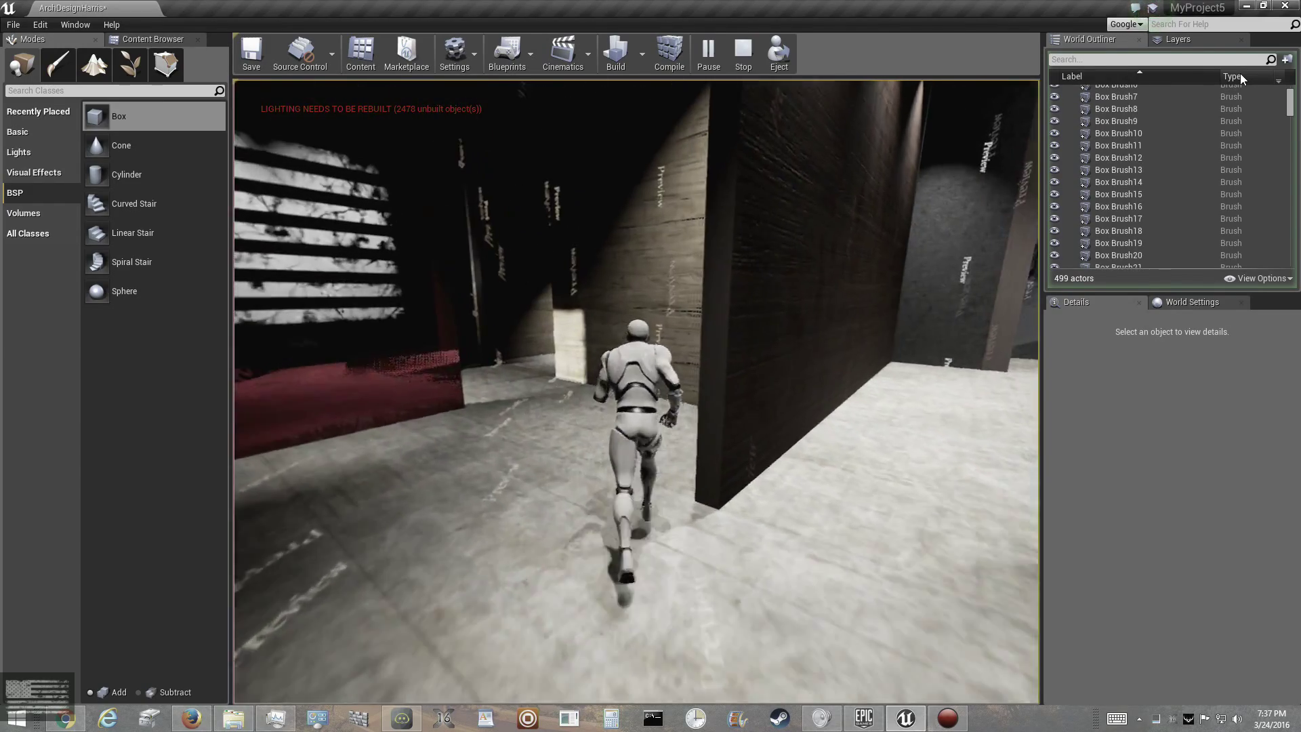
key("w")
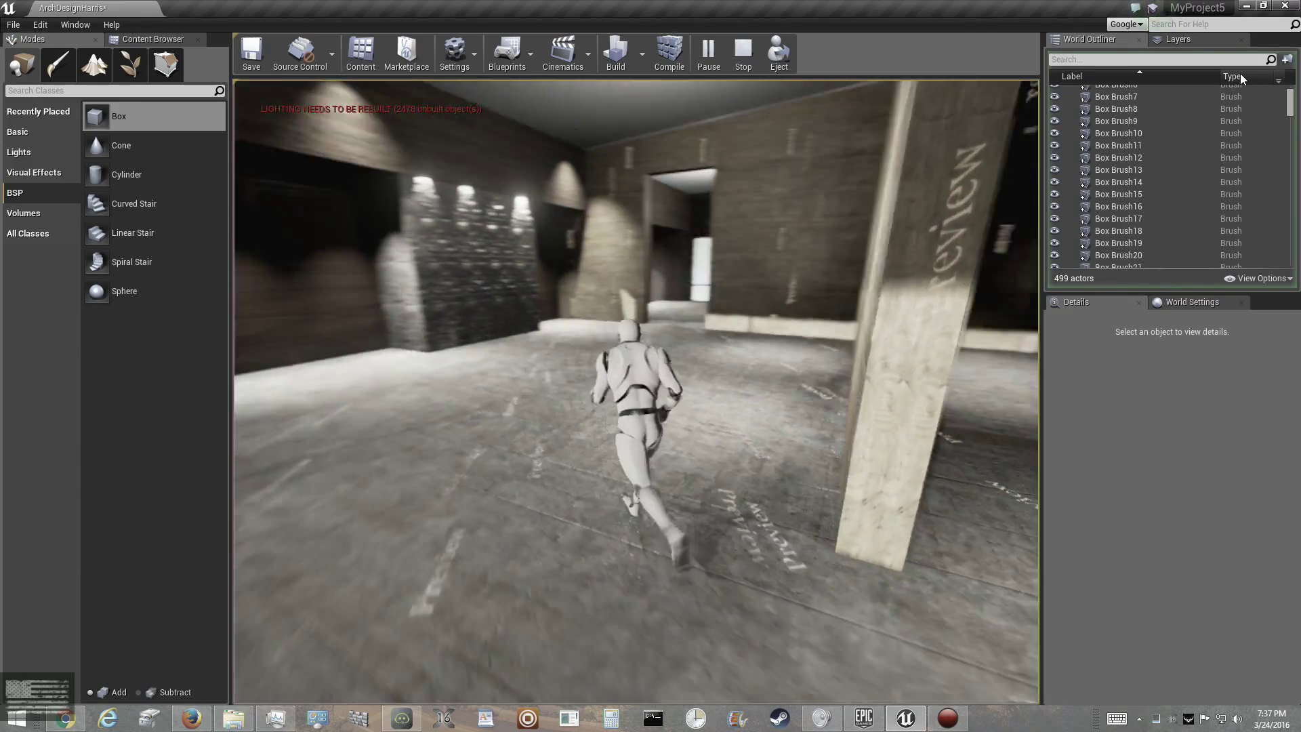
key("w")
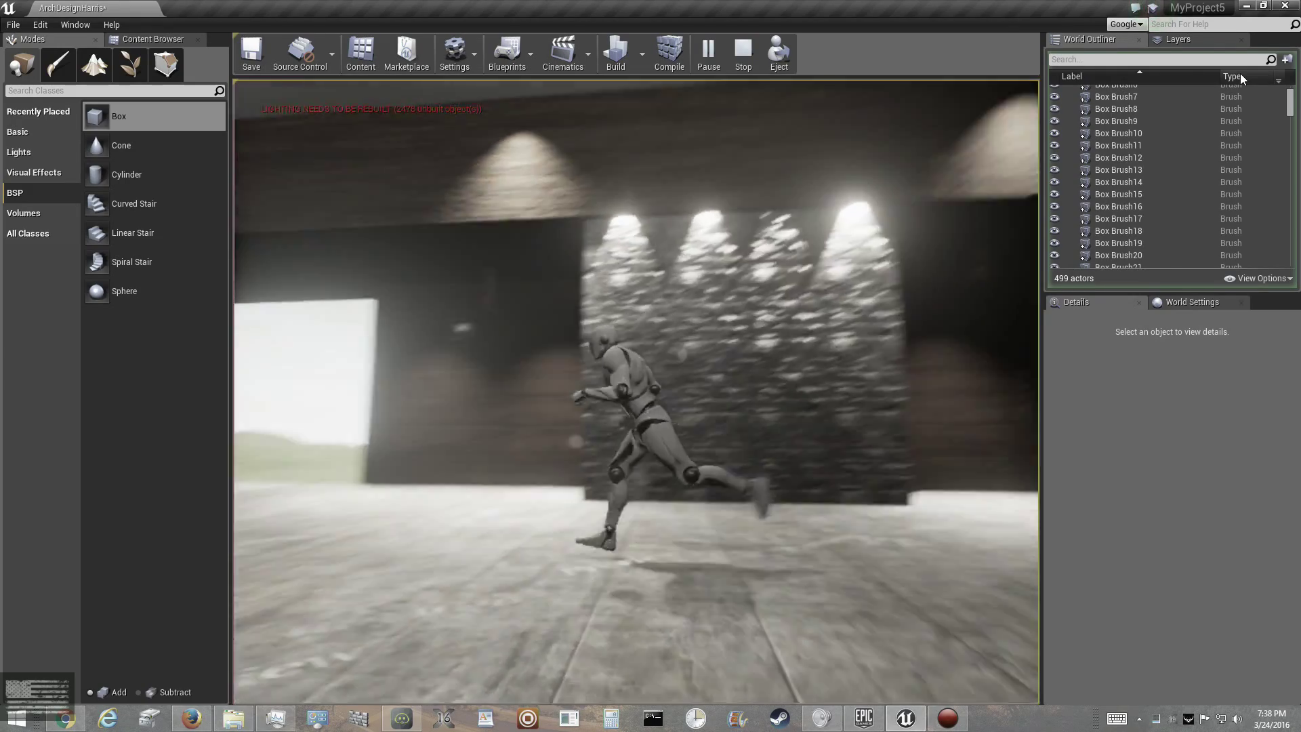
key("d")
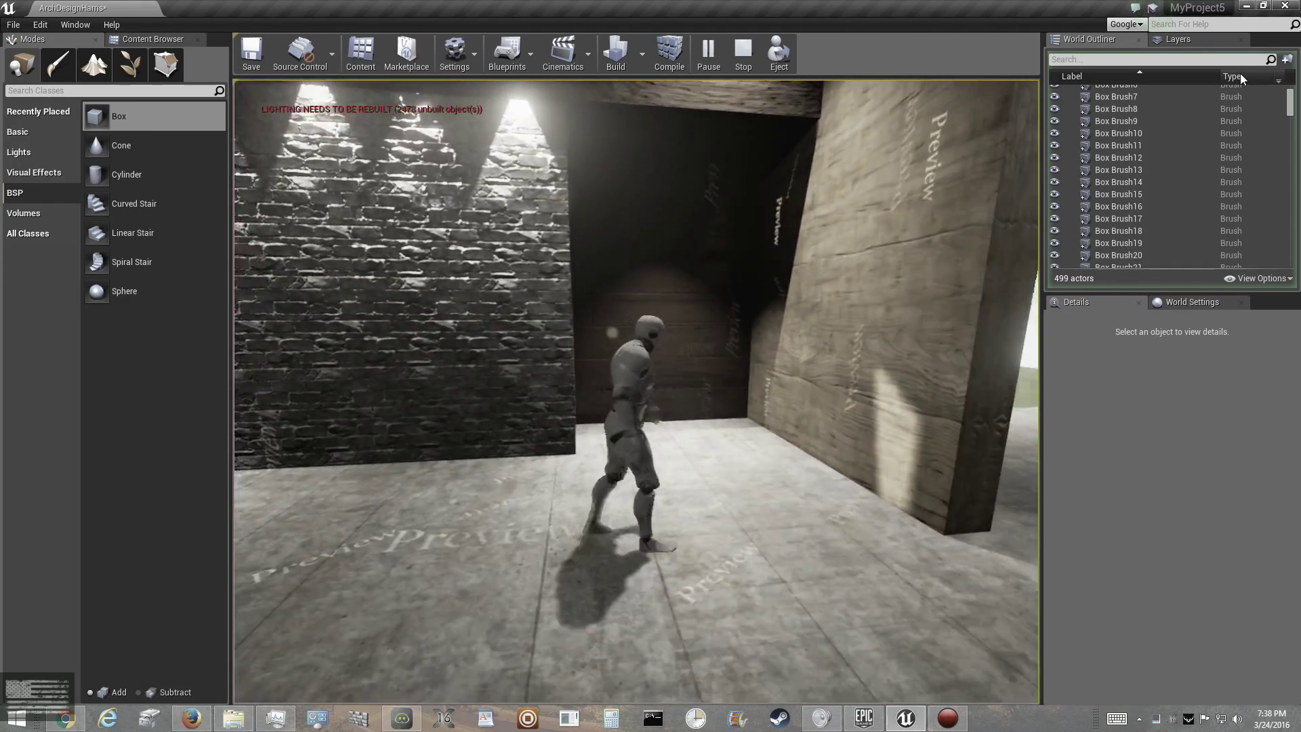
key("s")
key("a")
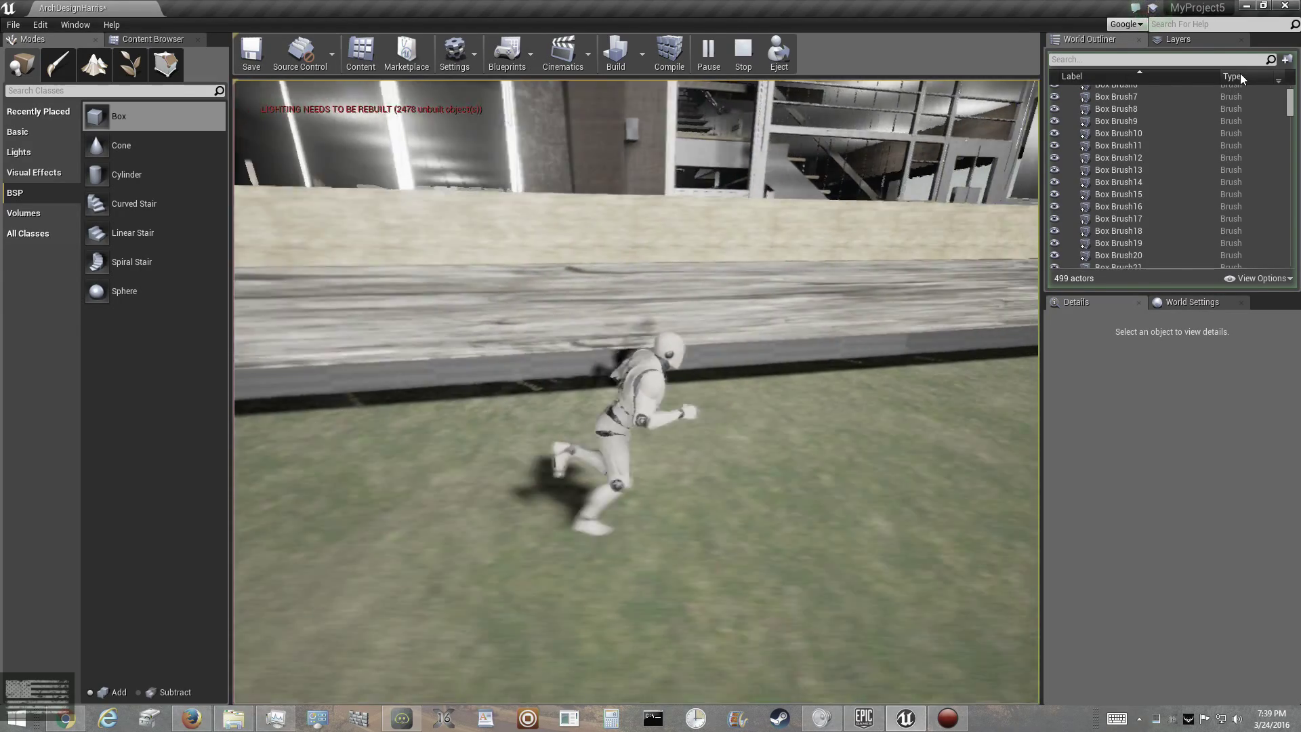
Run the character from the lawn into the lower hall, past the brick fireplace, to view the staircase and green wall panels
key("w")
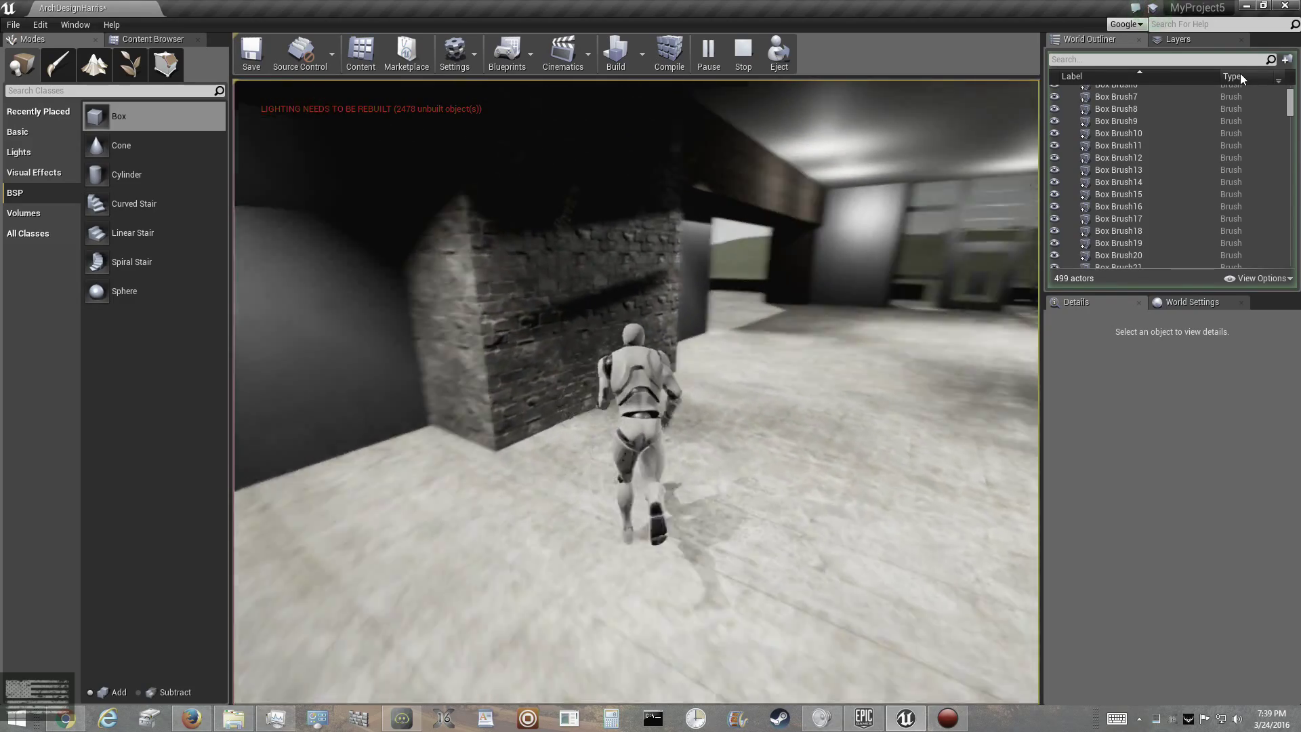
key("a")
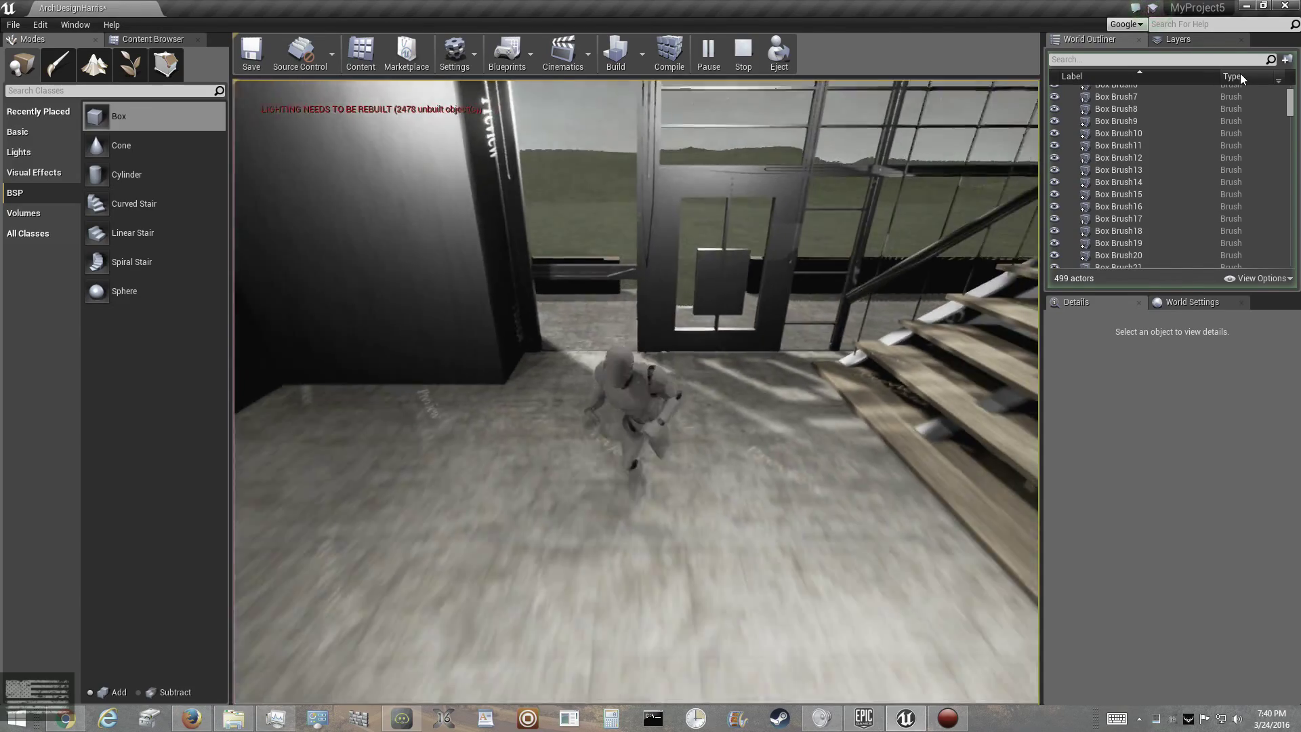
key("d")
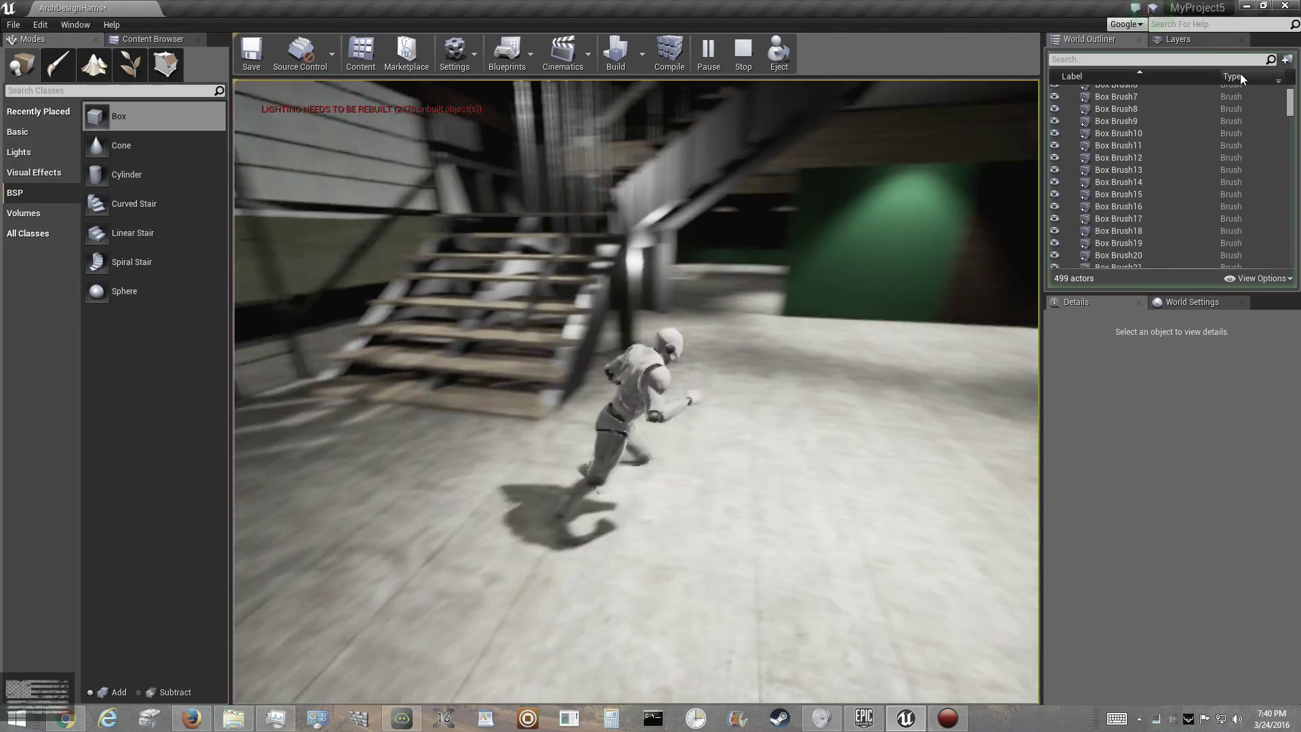
key("w")
key("a")
key("s")
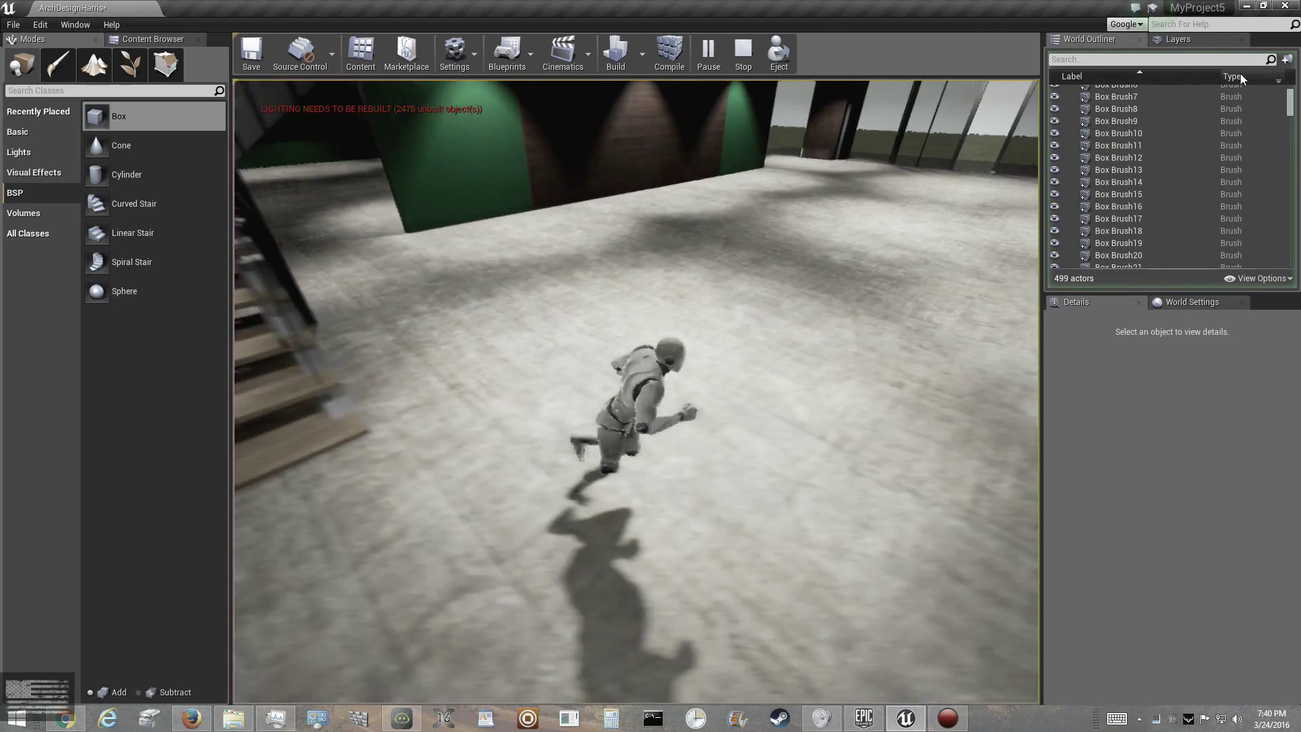
Walk the character around the dark wall at the open concrete terrace and back toward the entrance door and staircase
key("w")
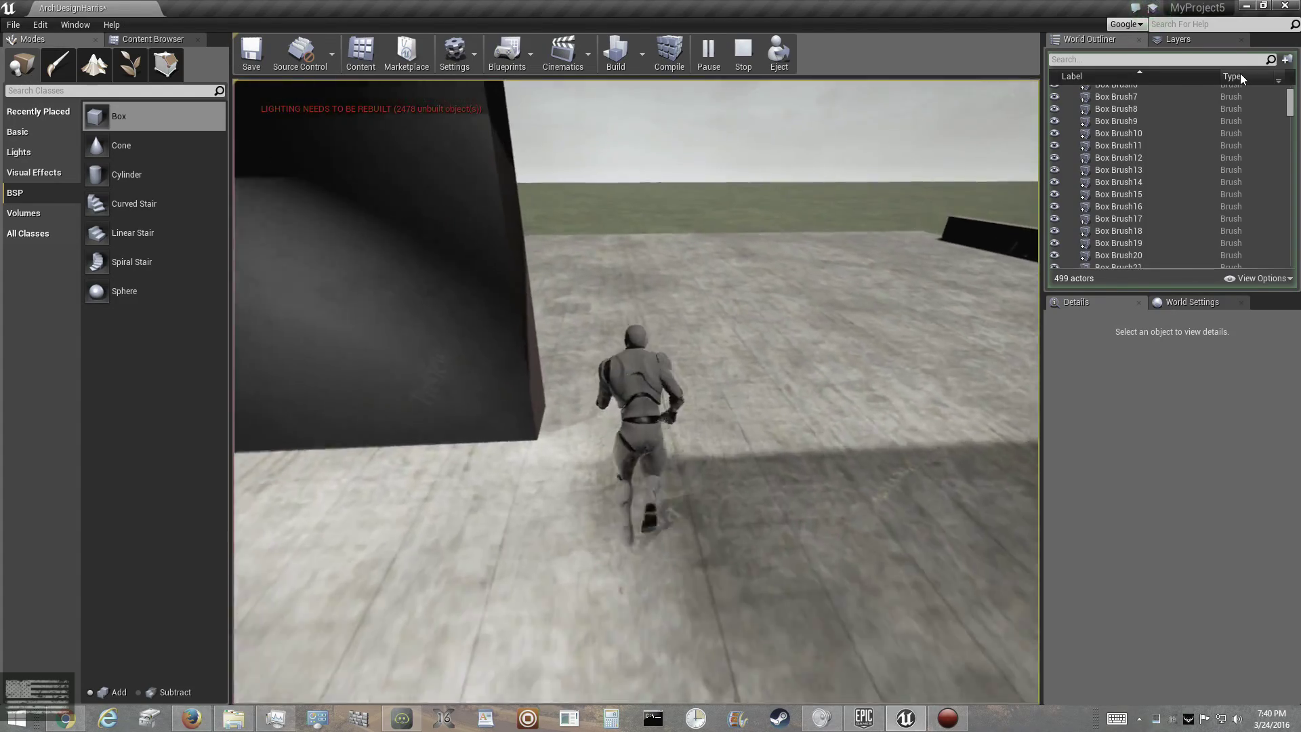
key("s")
key("d")
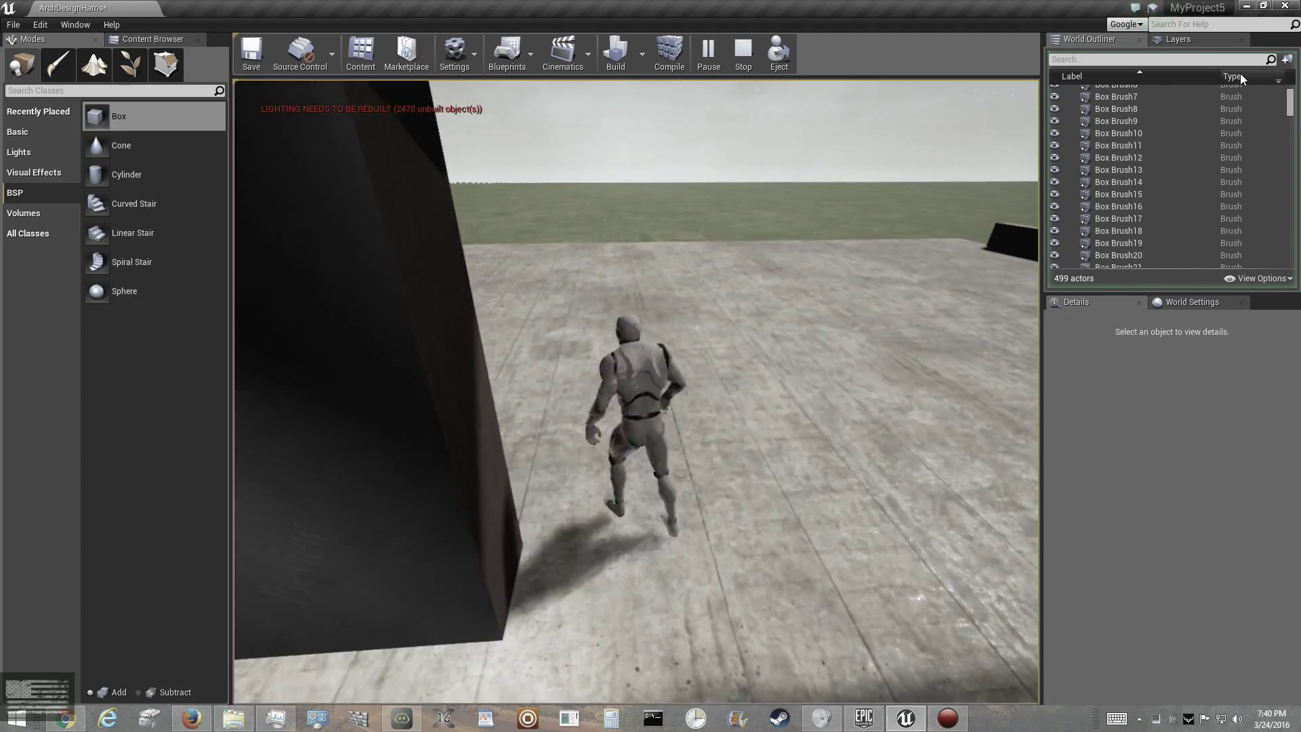
key("w")
key("d")
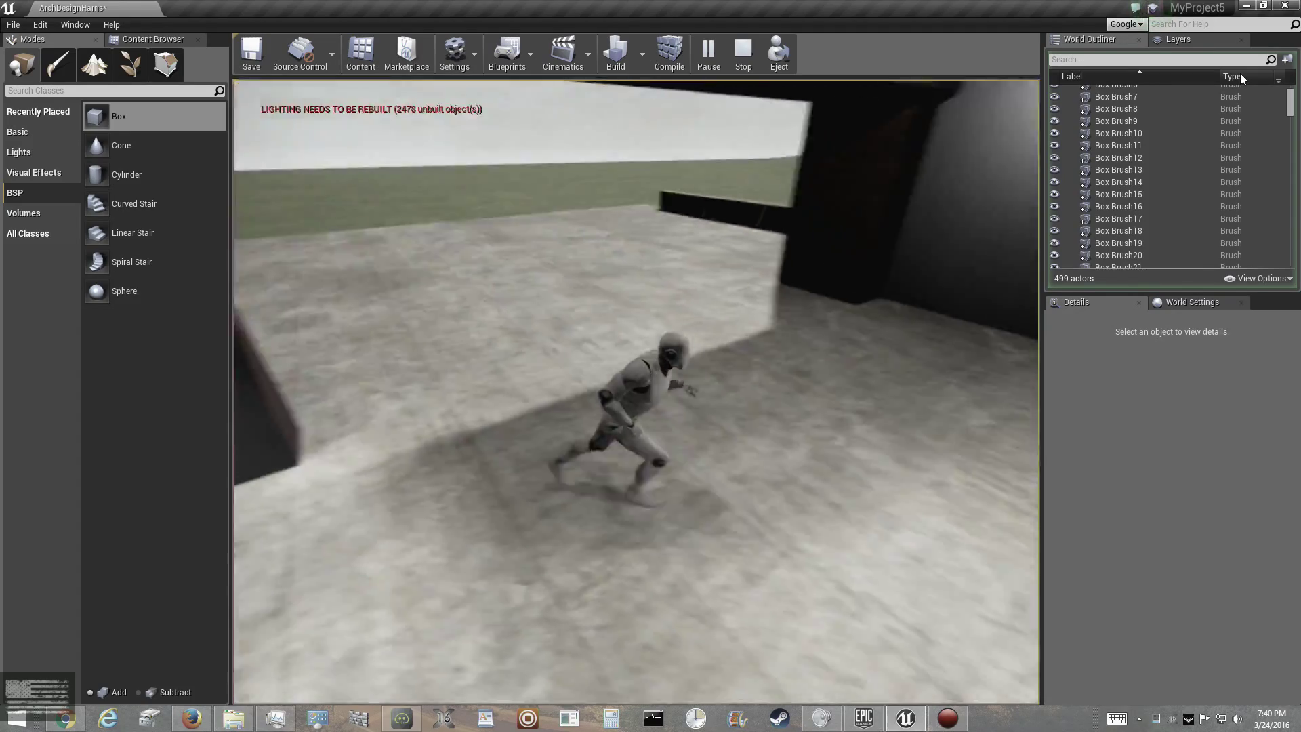
key("s")
key("d")
key("a")
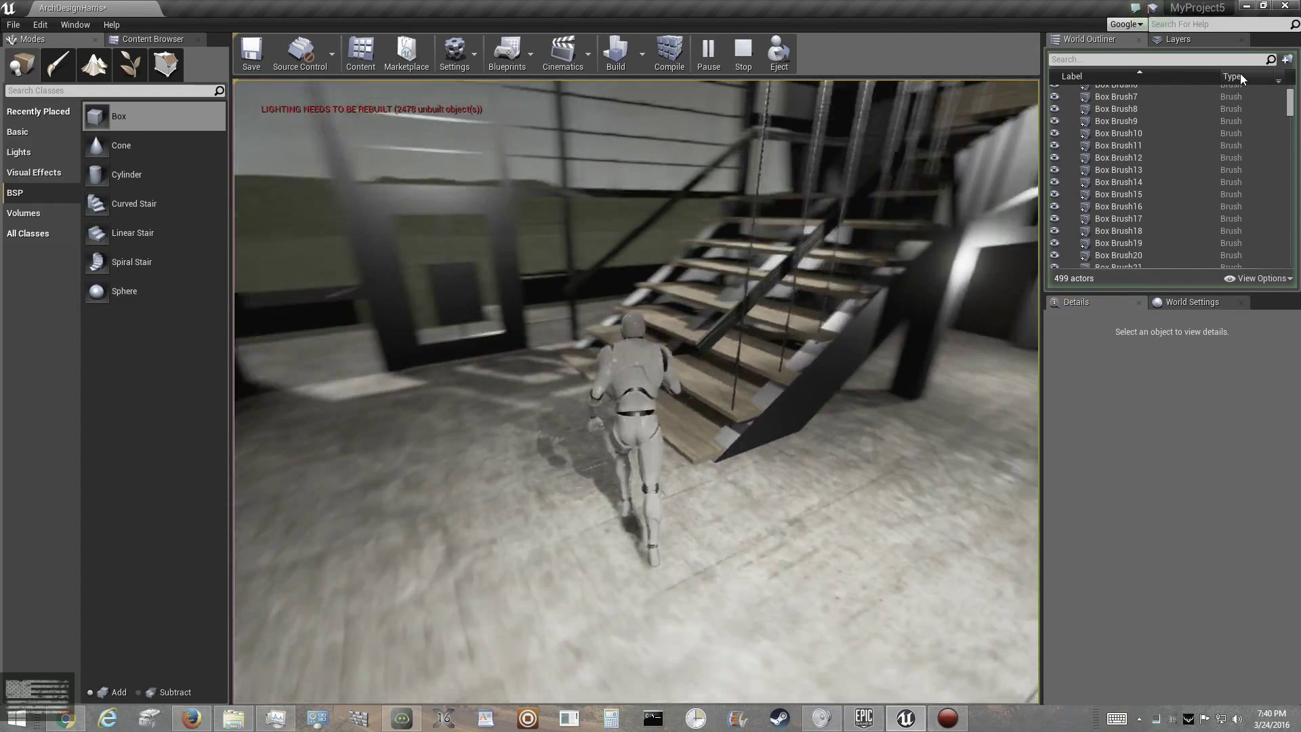
Run the character through the lower hall and up the wooden staircase, and view the lit facade from the lawn
key("d")
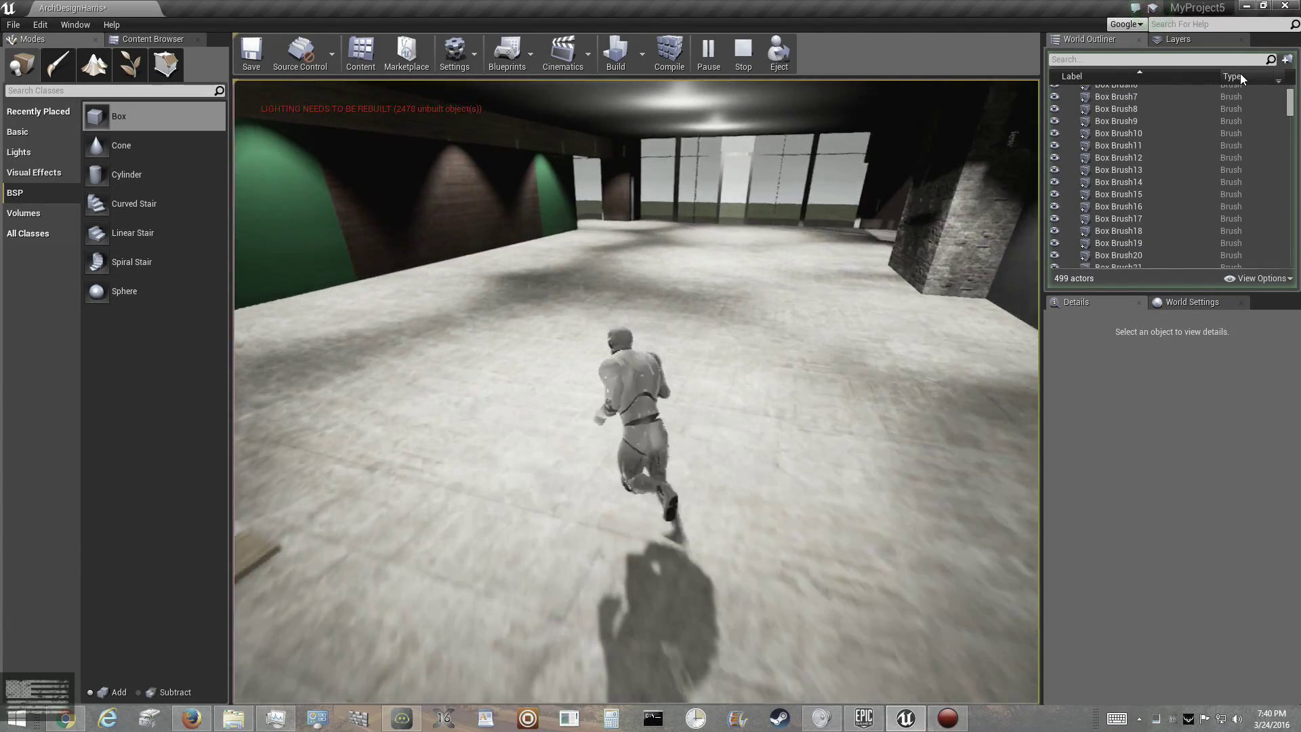
key("a")
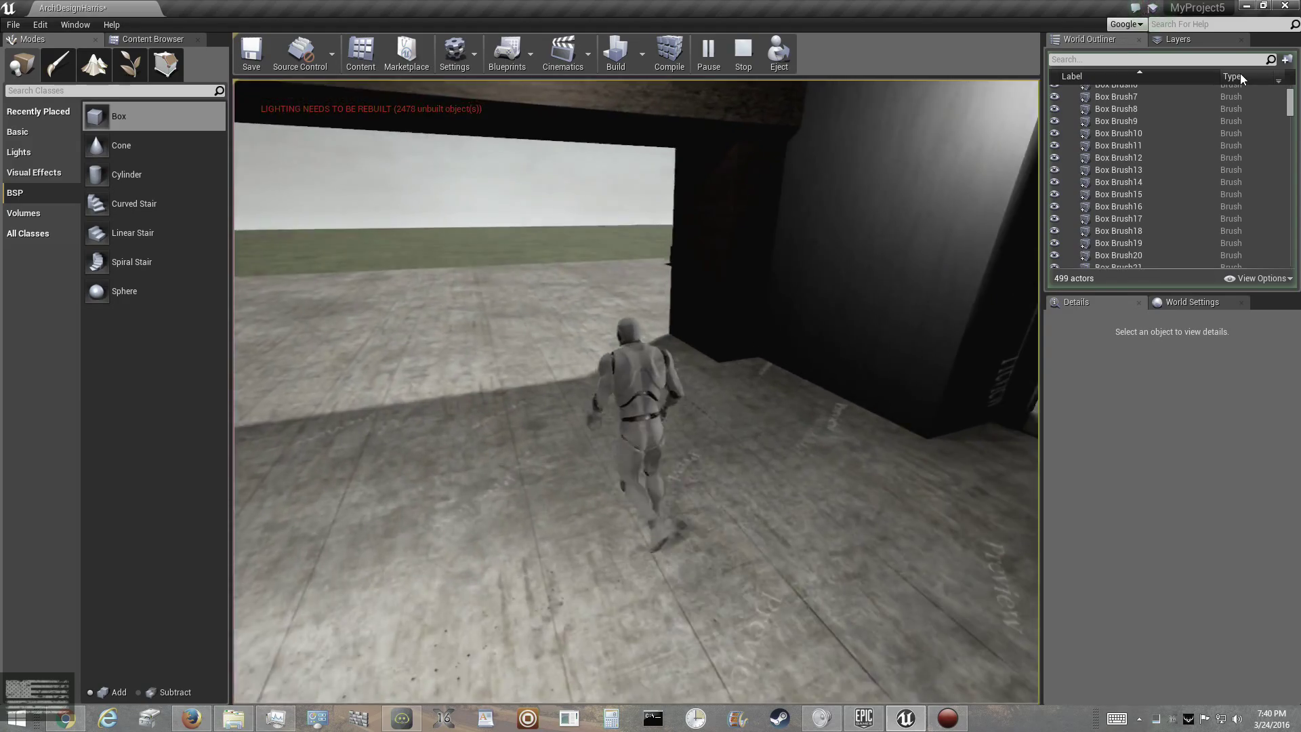
key("s")
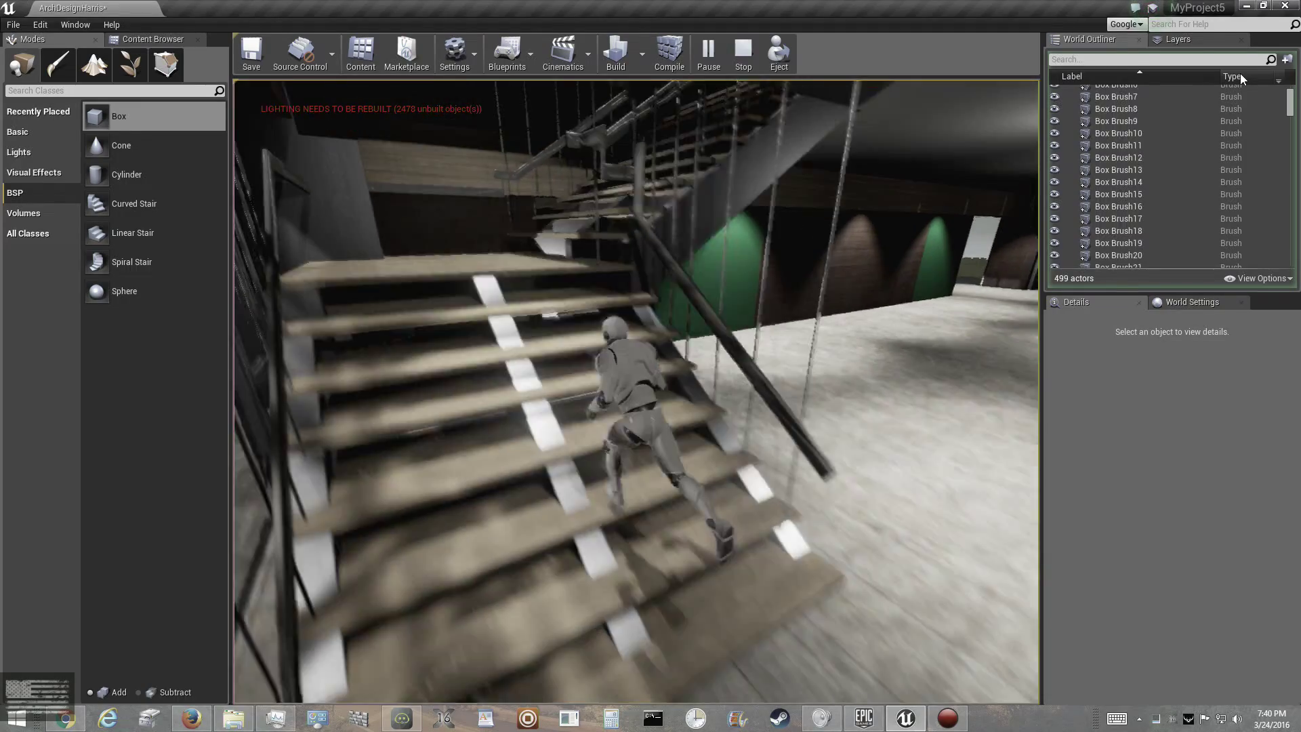
key("s")
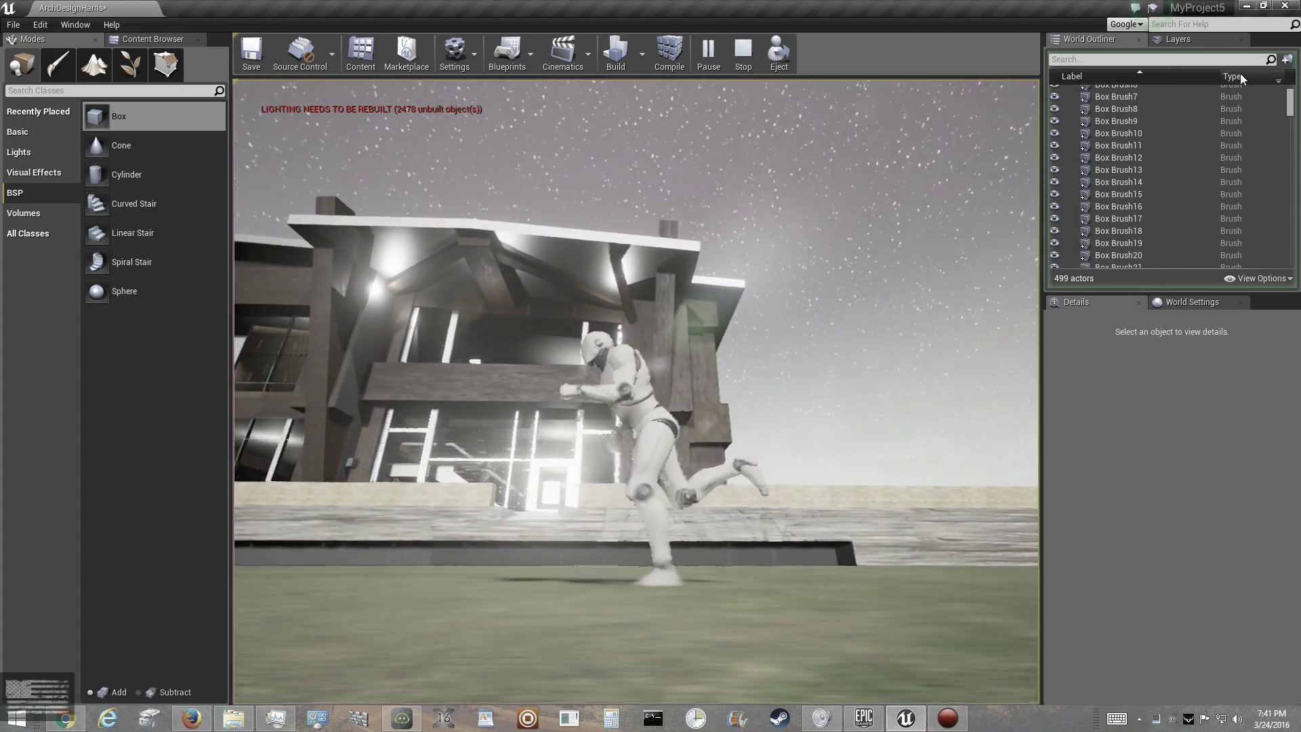
Run the character past the spotlit dark wood wall and along the glazed side of the house, jumping beside the windows
key("a")
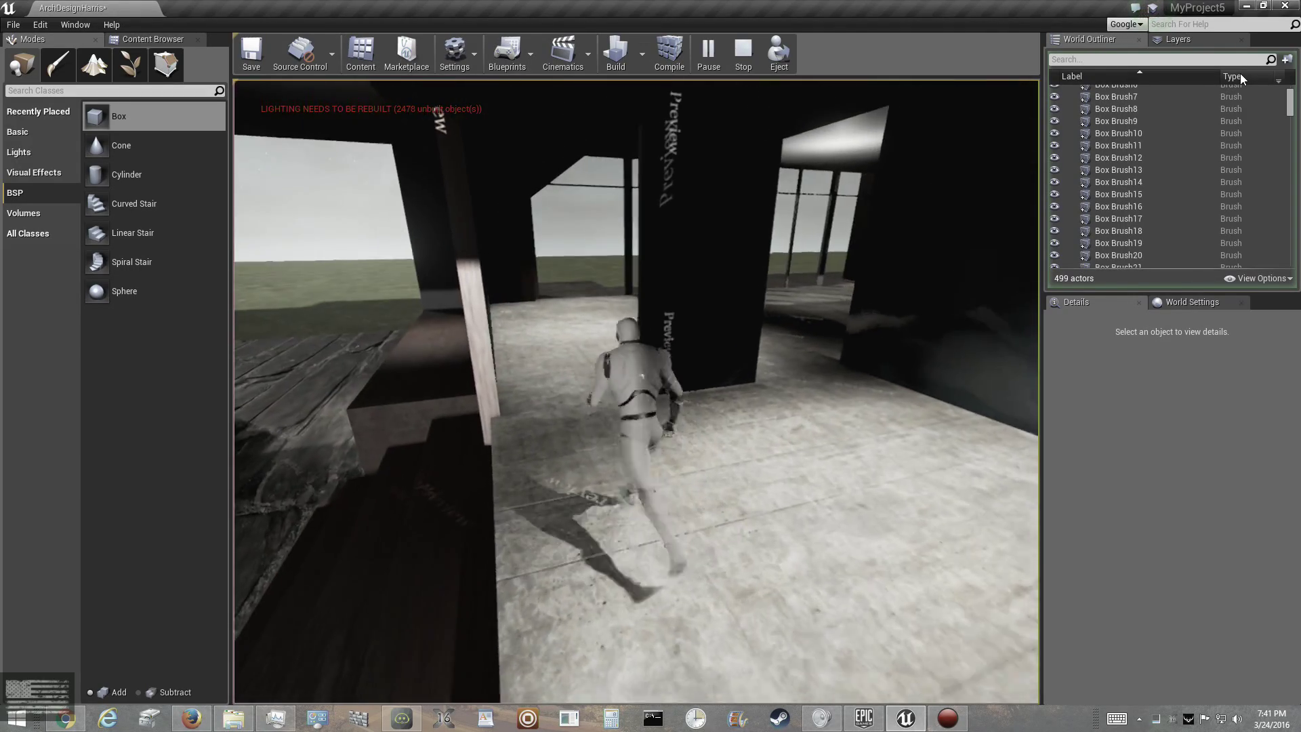
key("w")
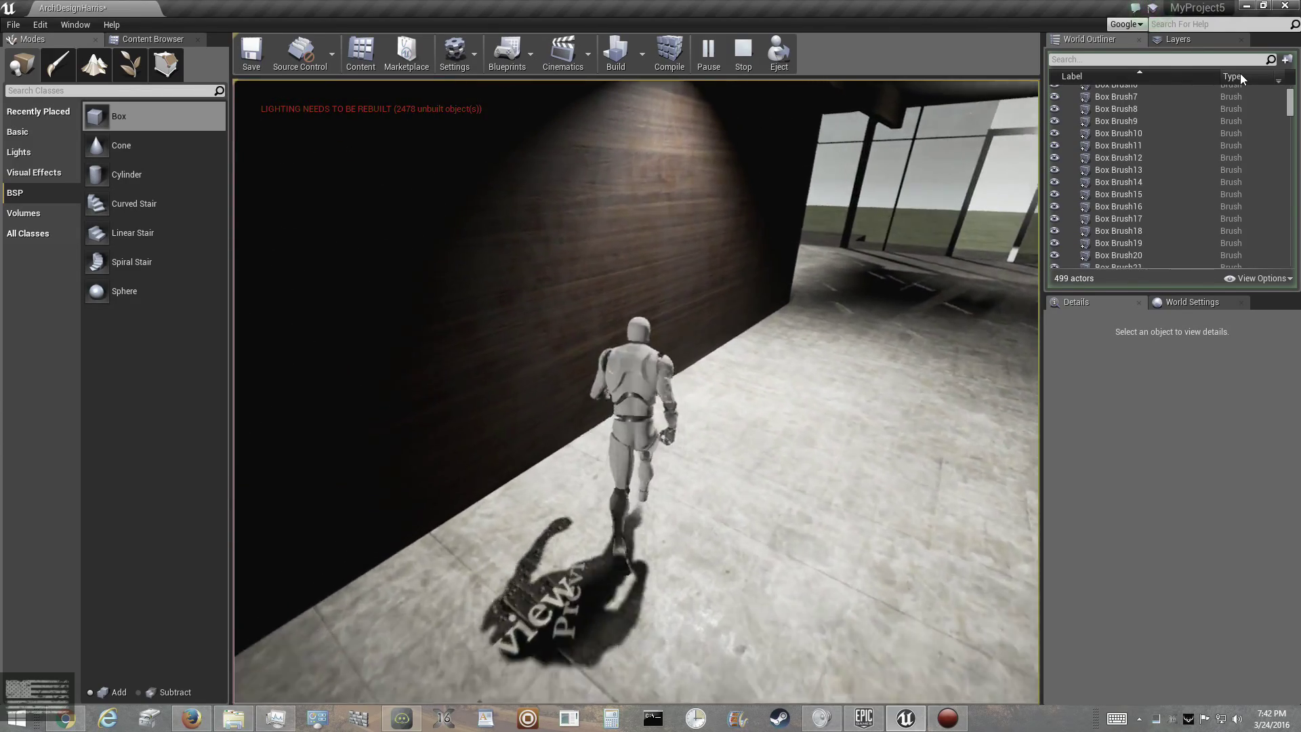
key("w")
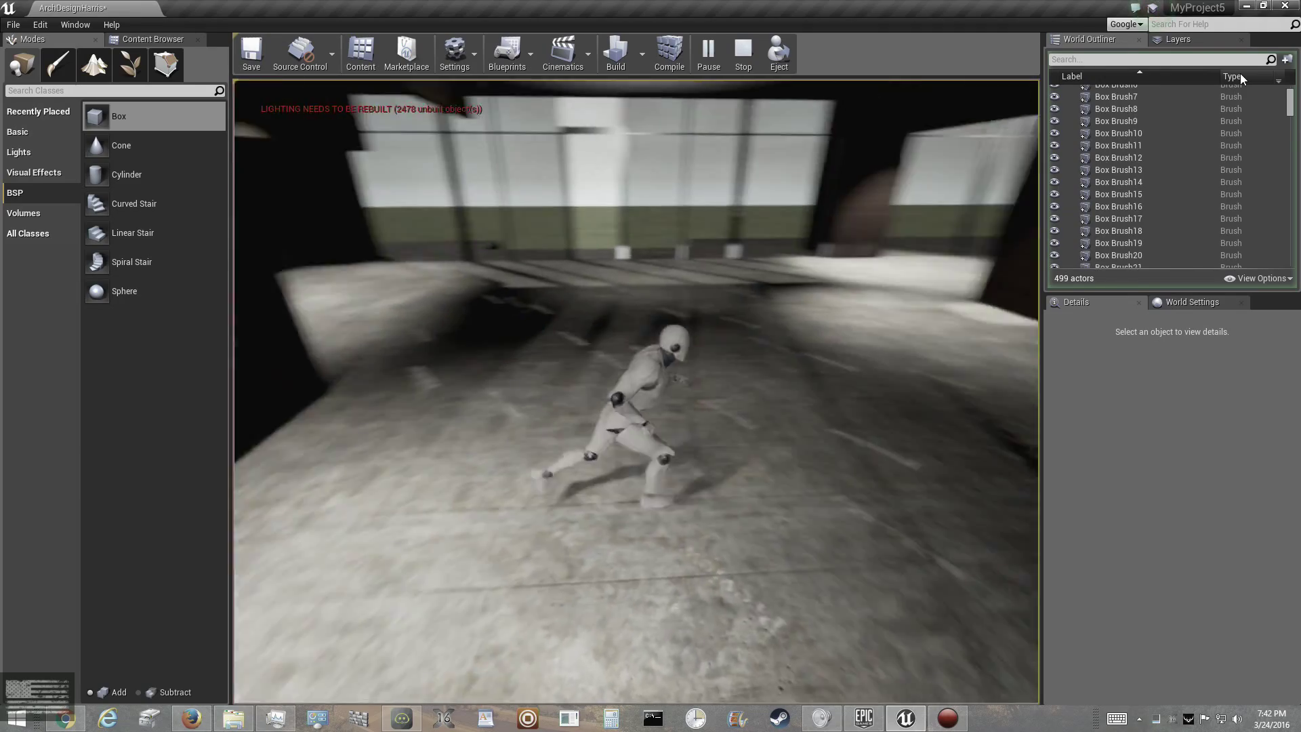
key("w")
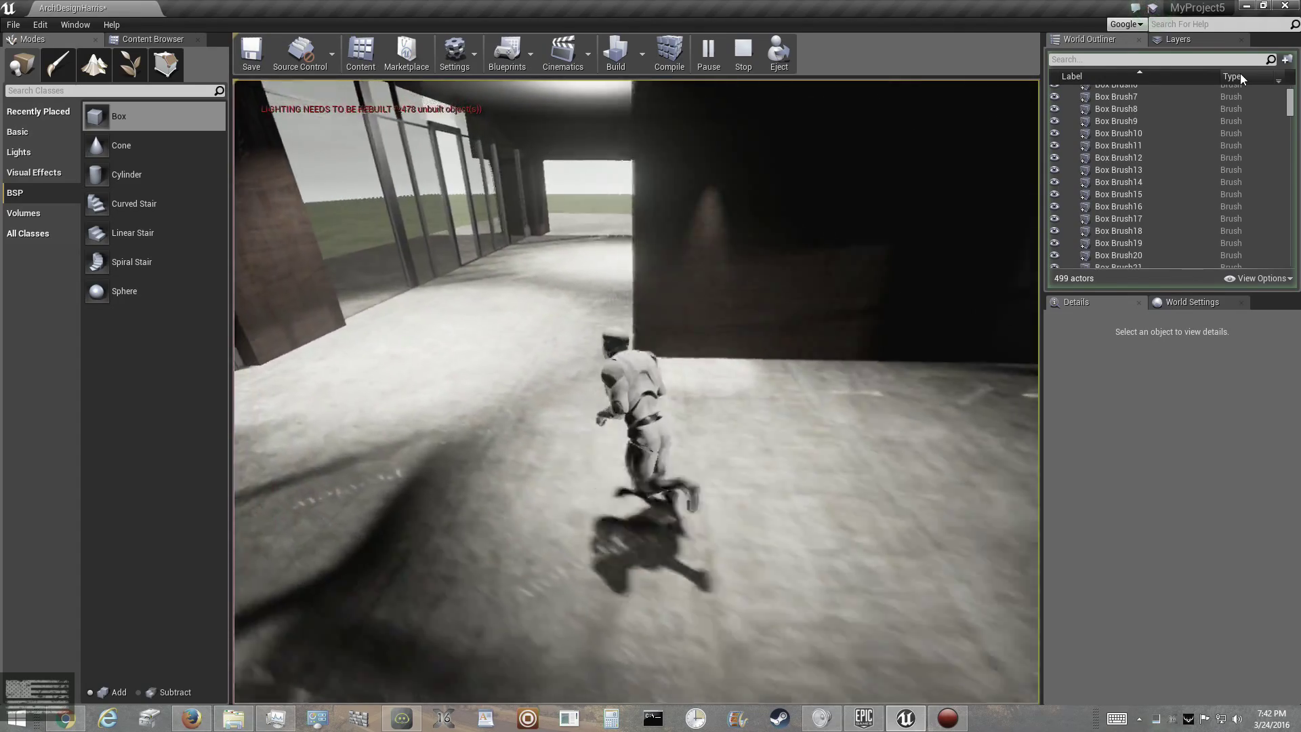
key("w")
key("space")
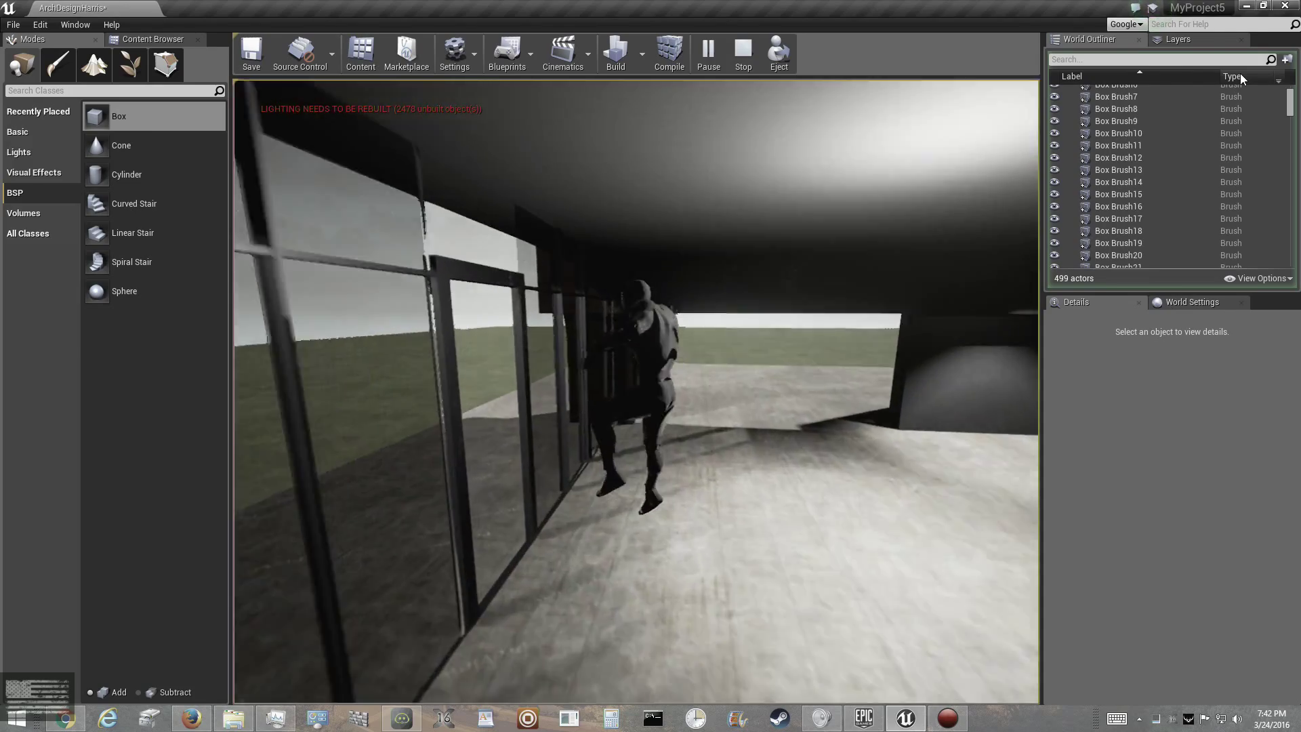
Run the character off the concrete terrace and jump down onto the lawn beside the wood-clad terrace edge
key("a")
key("w")
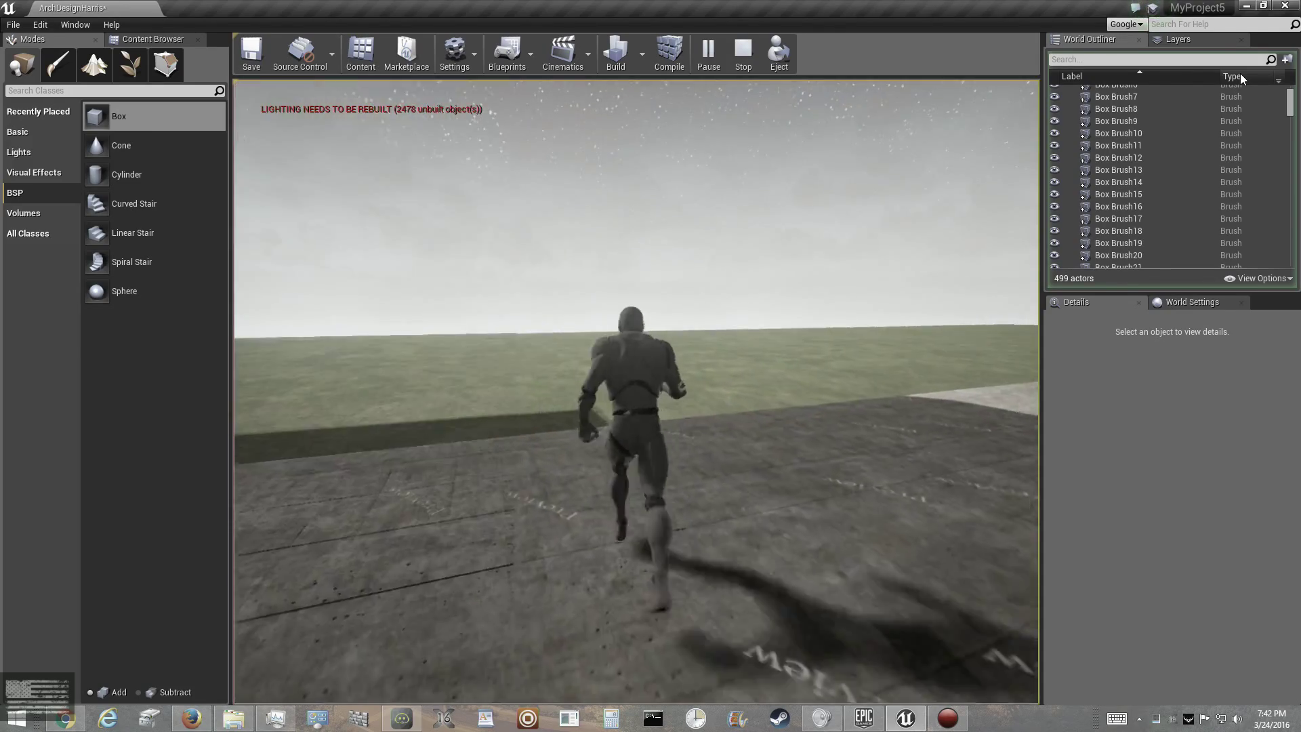
key("w")
key("space")
key("a")
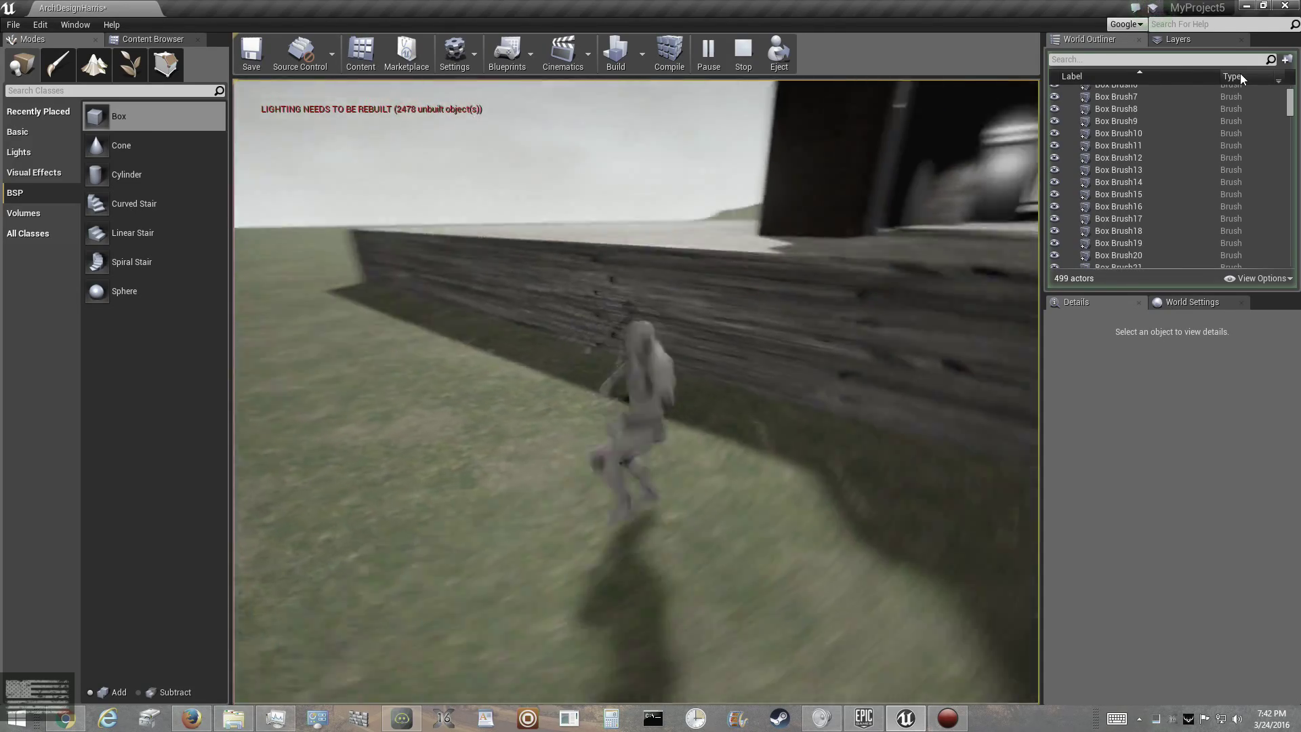
key("w")
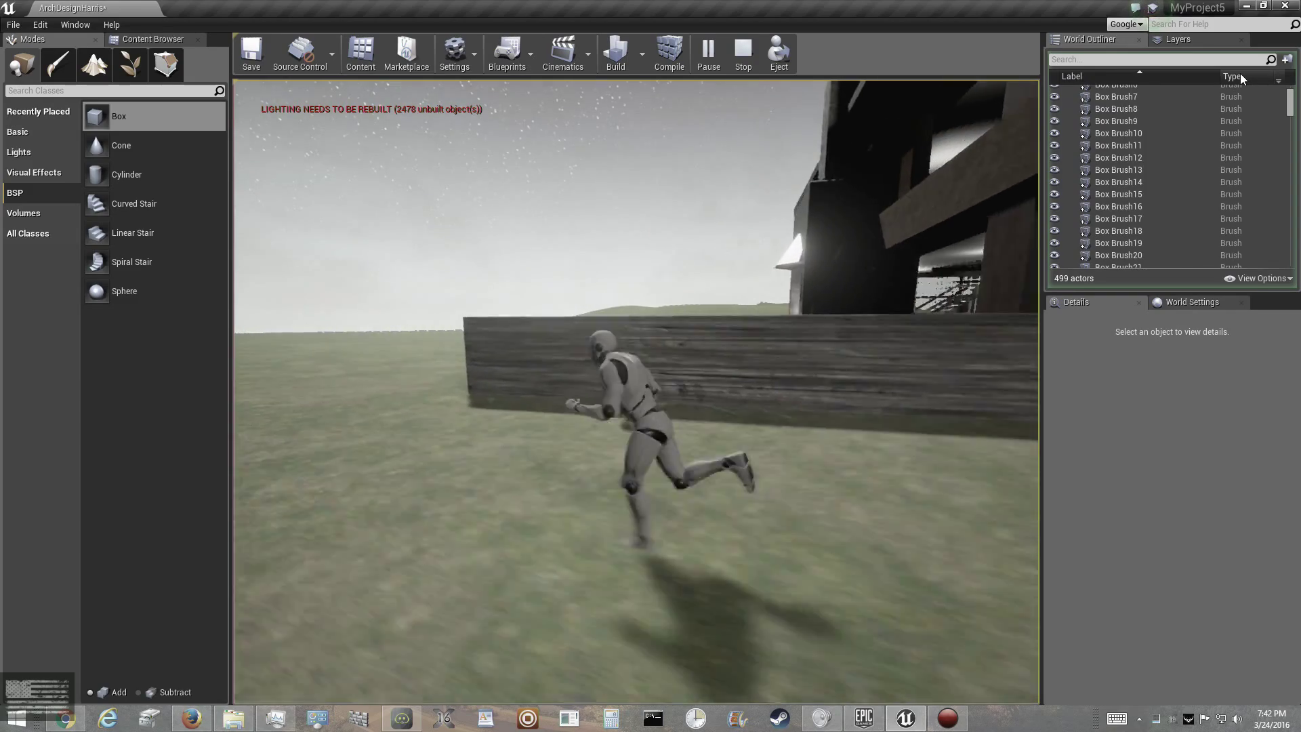
Run and jump the character across the lawn along the terrace wall to view the house side with the stone chimney and fireplace
key("w")
key("w")
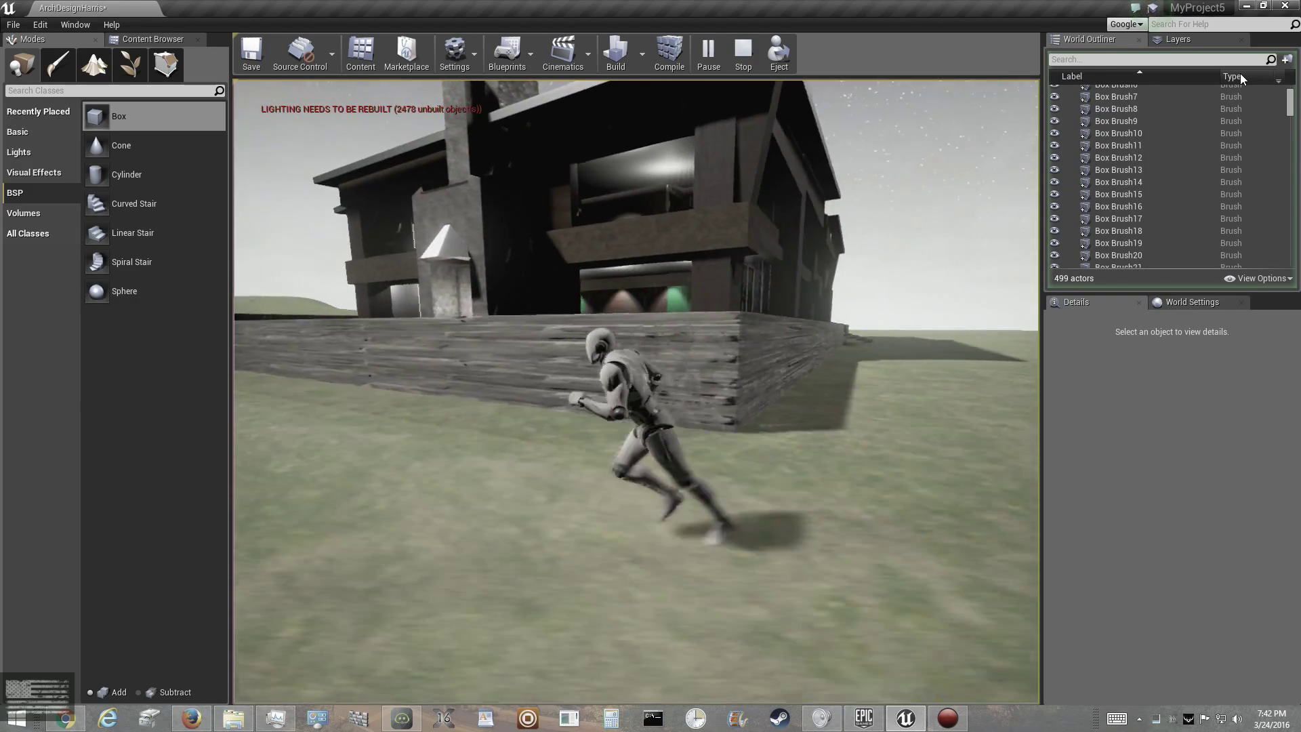
key("w")
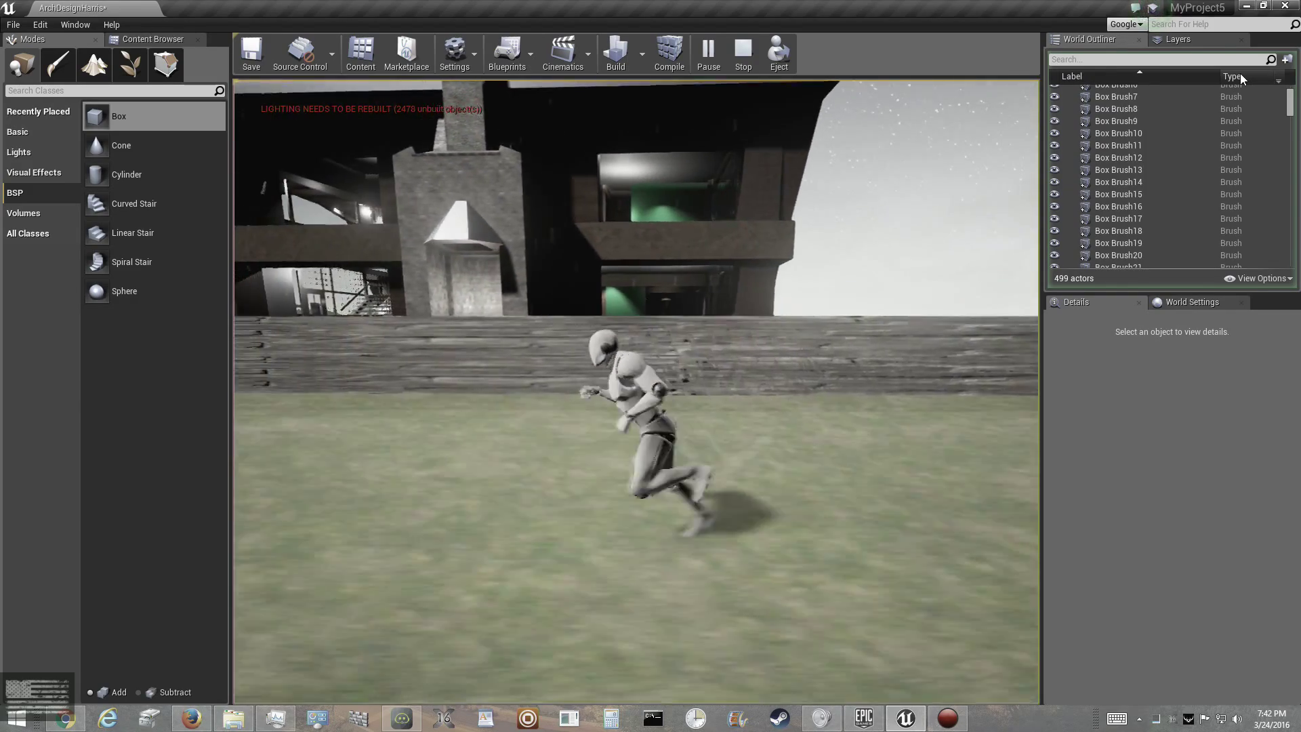
key("space")
key("w")
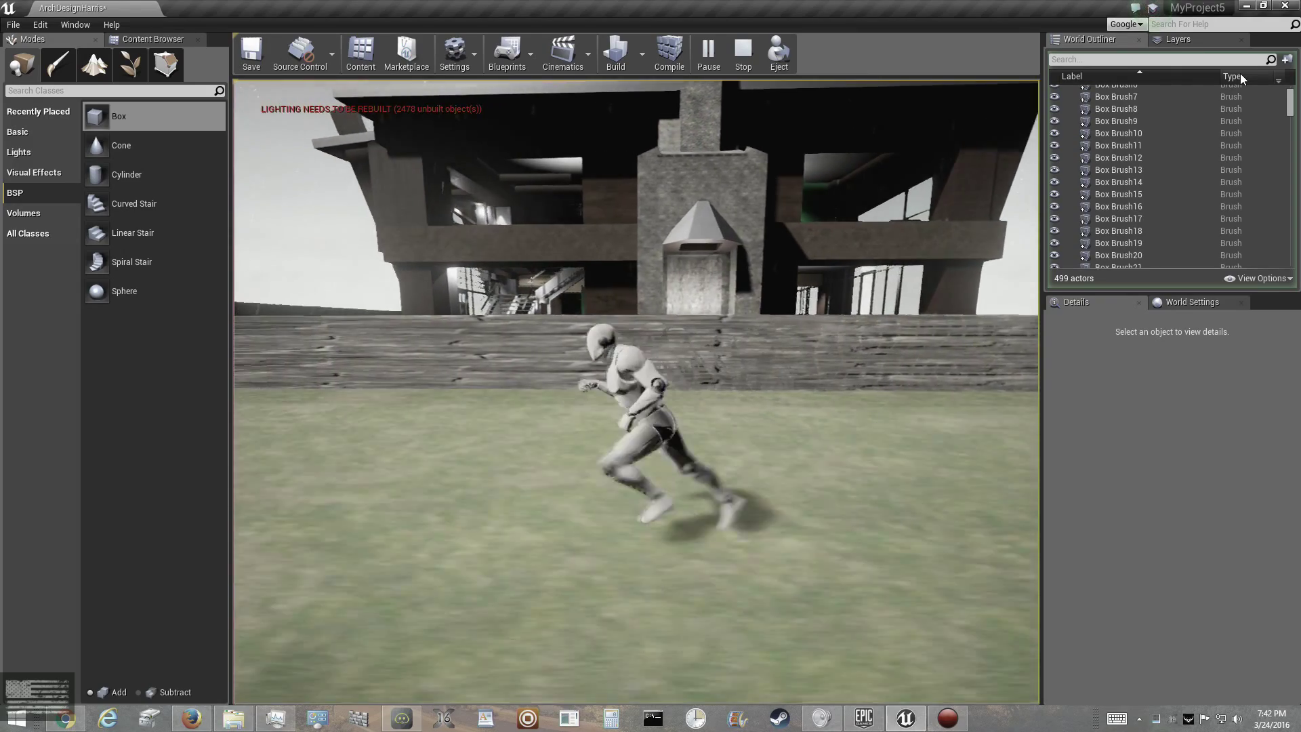
key("space")
key("w")
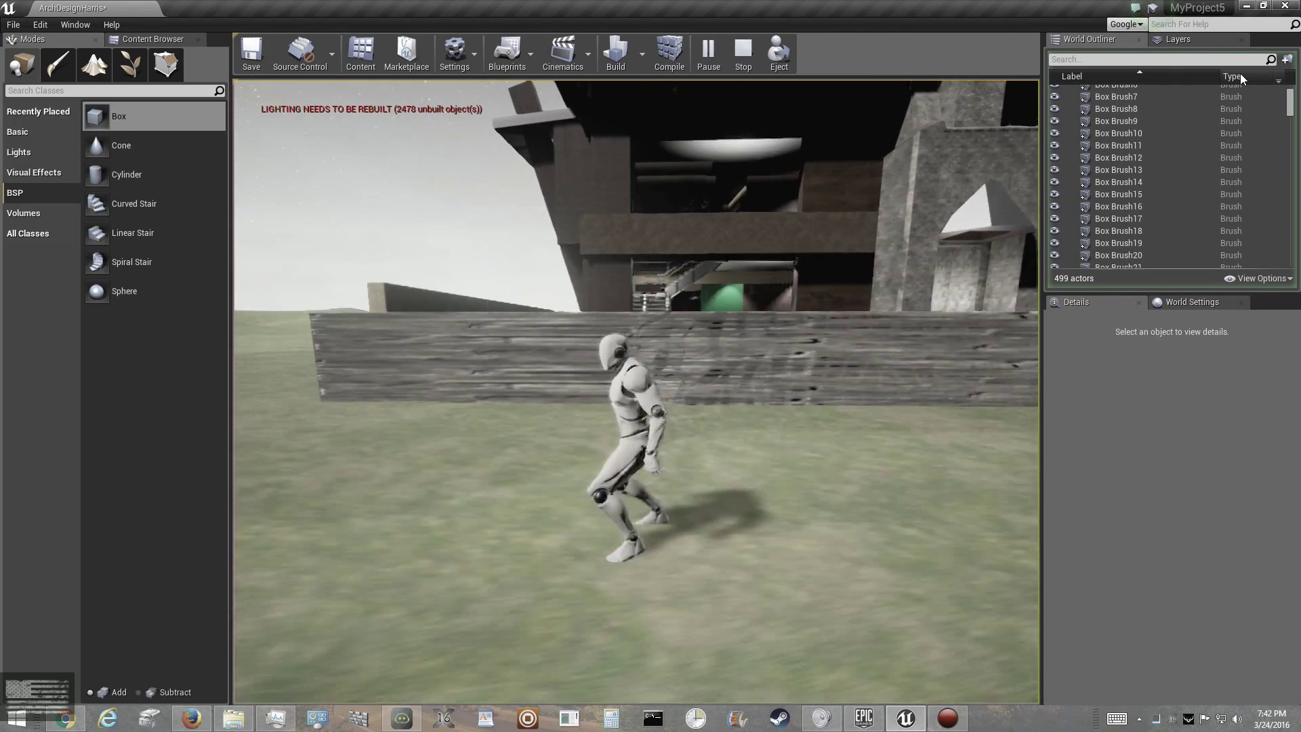
key("space")
key("w")
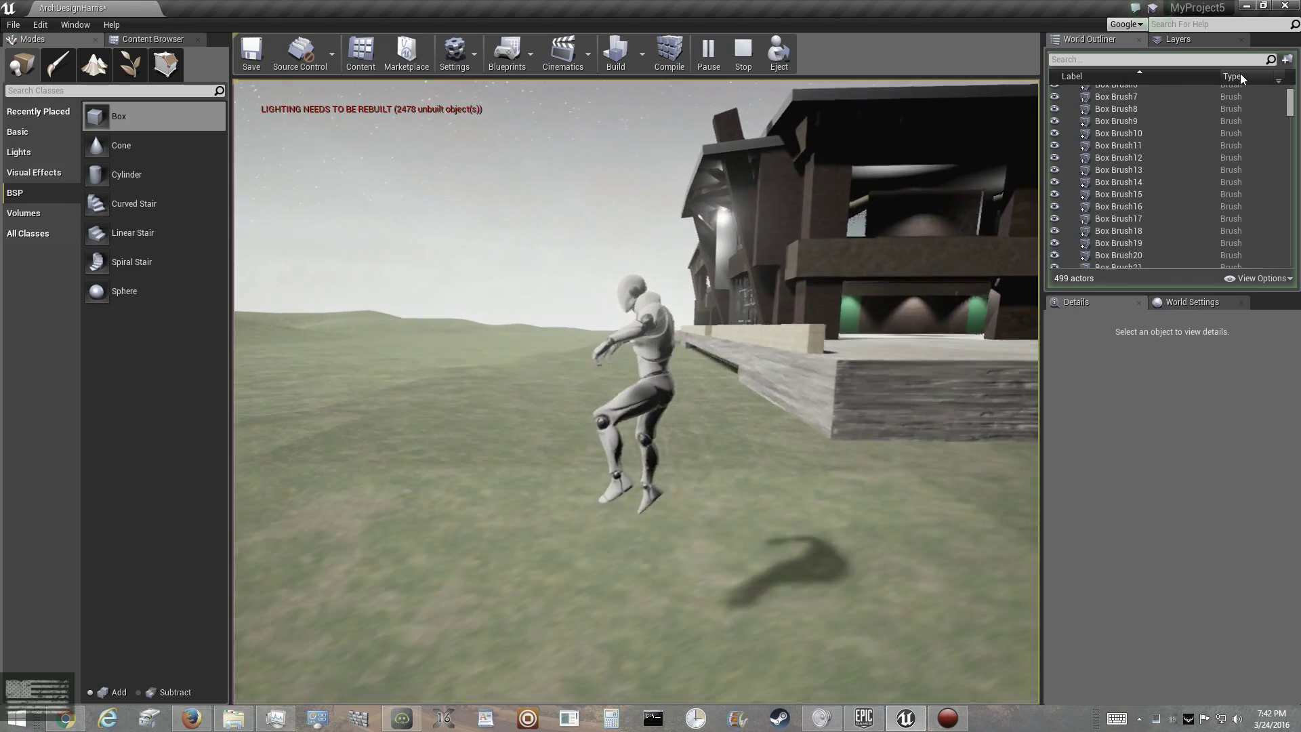
Run the character out across the lawn to view the full lit glass front of the house from a distance
key("w")
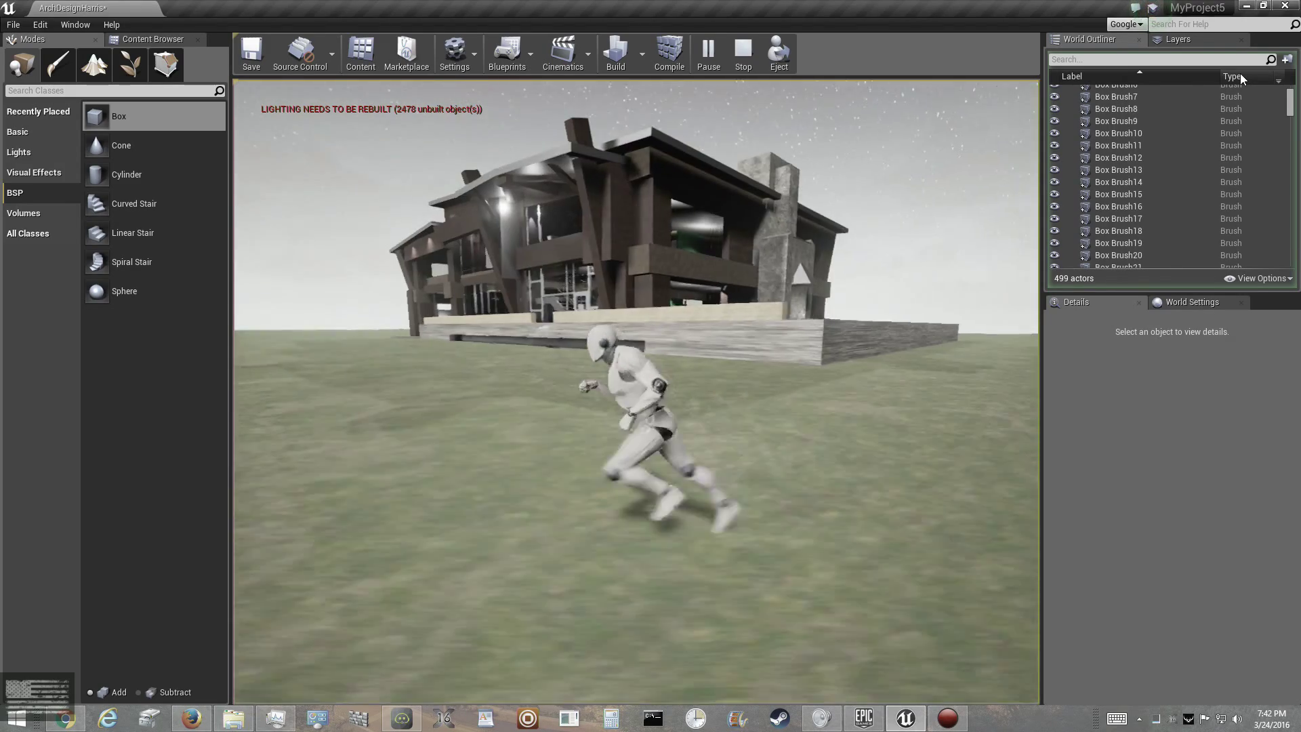
key("w")
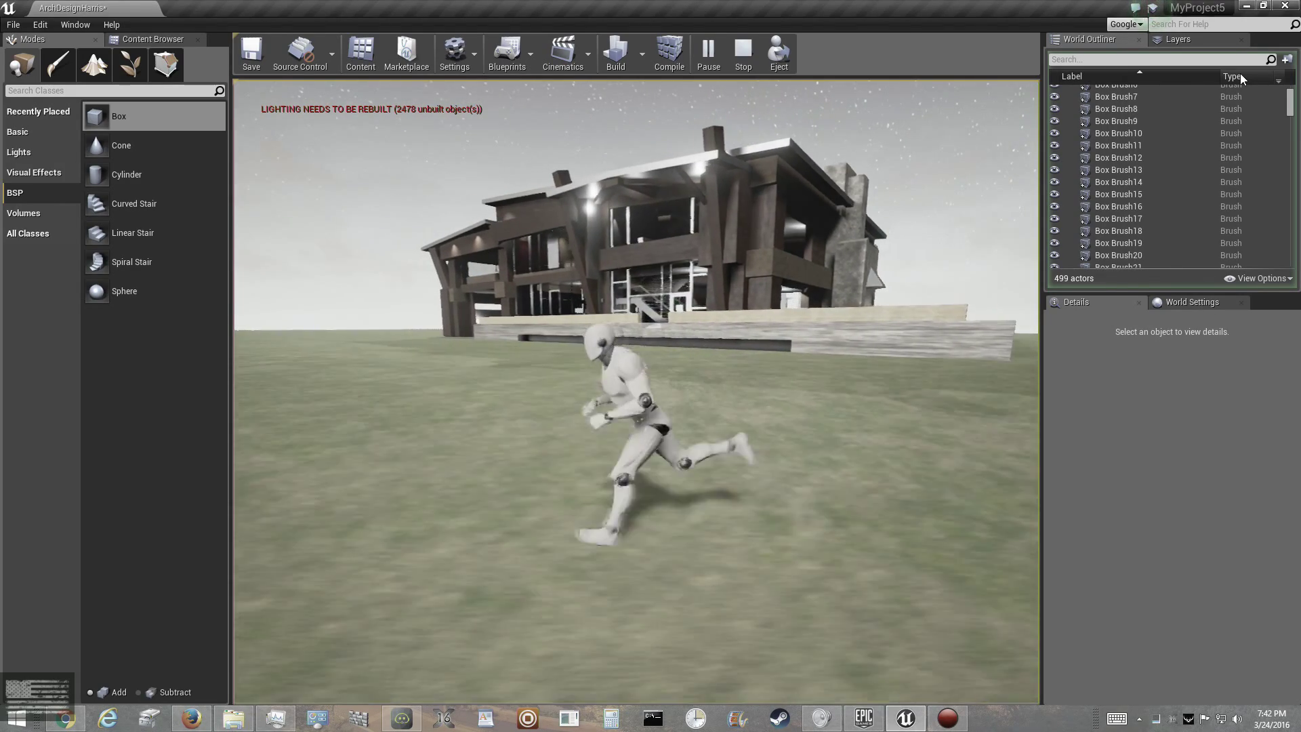
key("w")
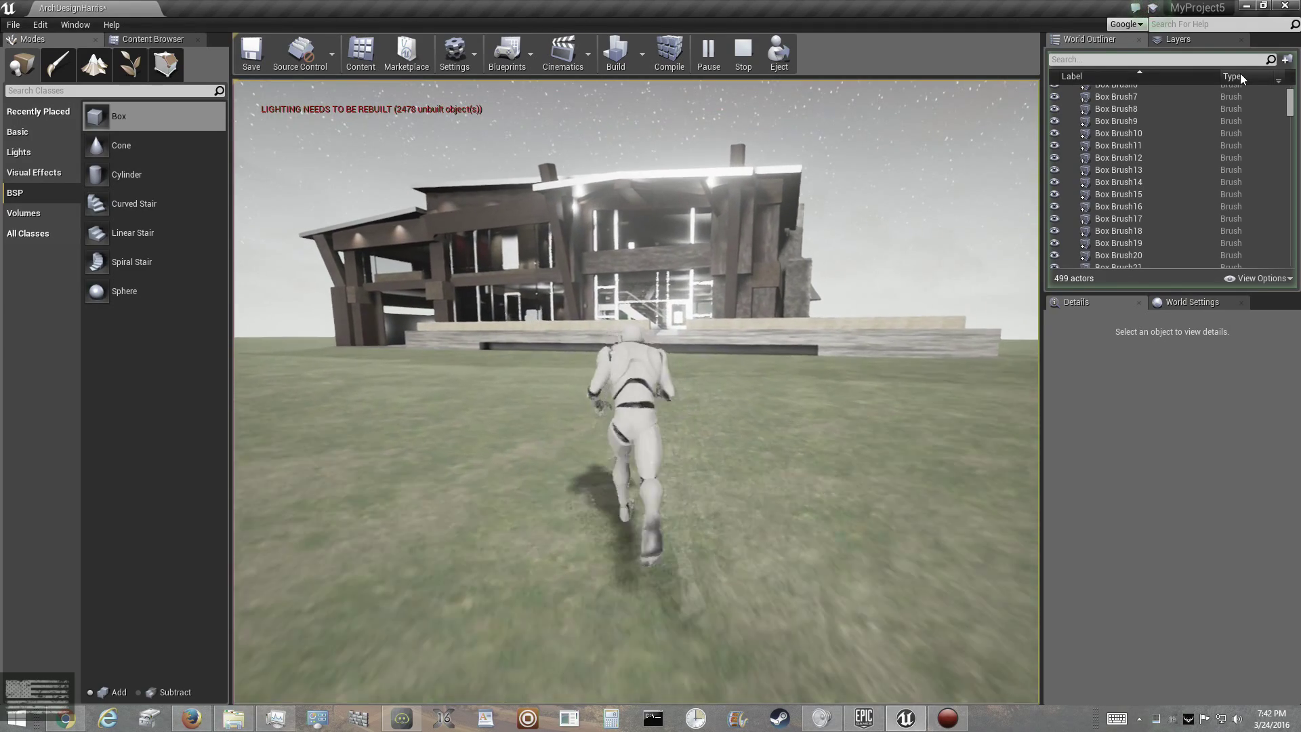
key("s")
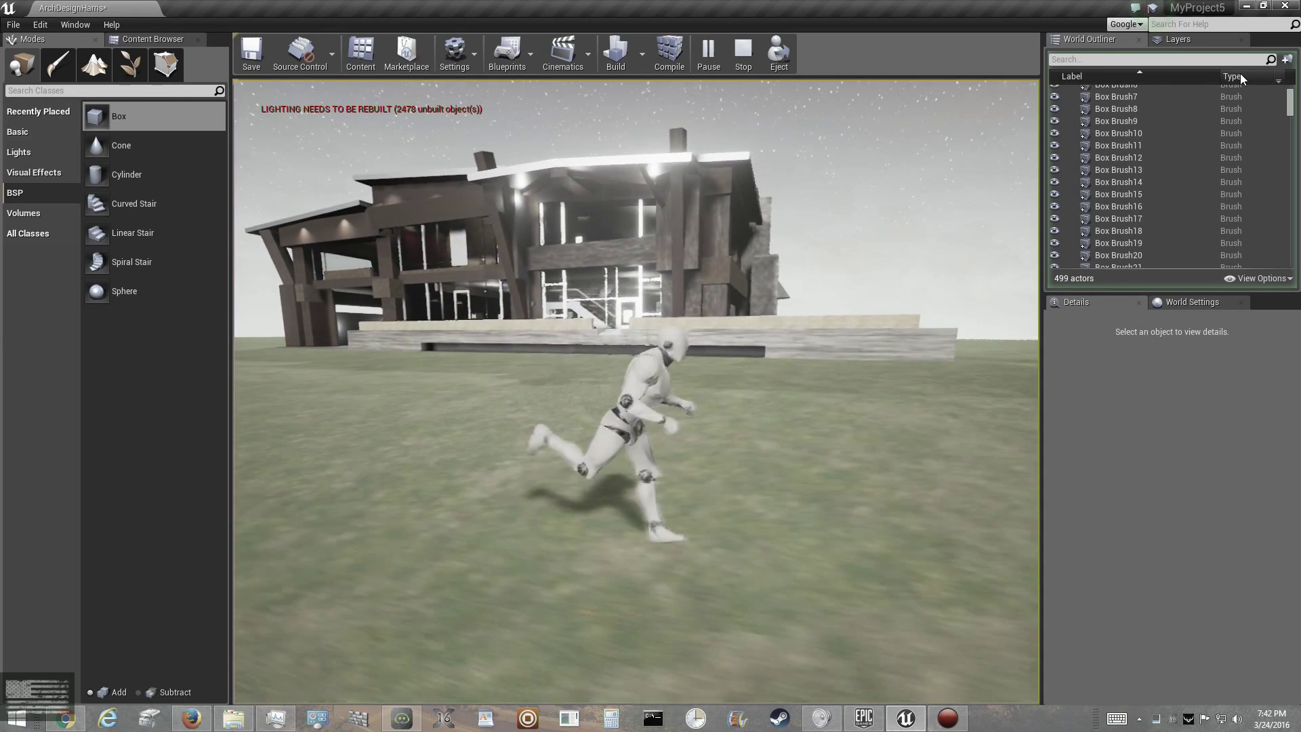
key("s")
key("w")
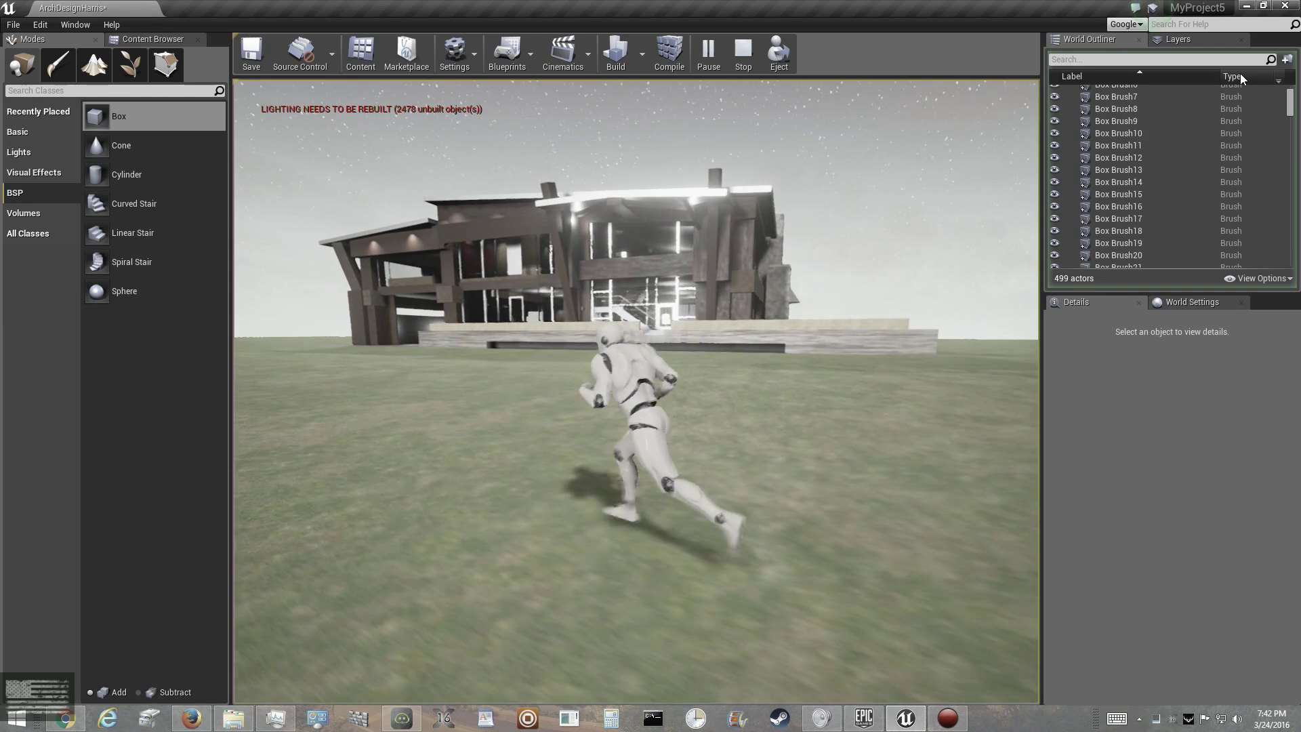